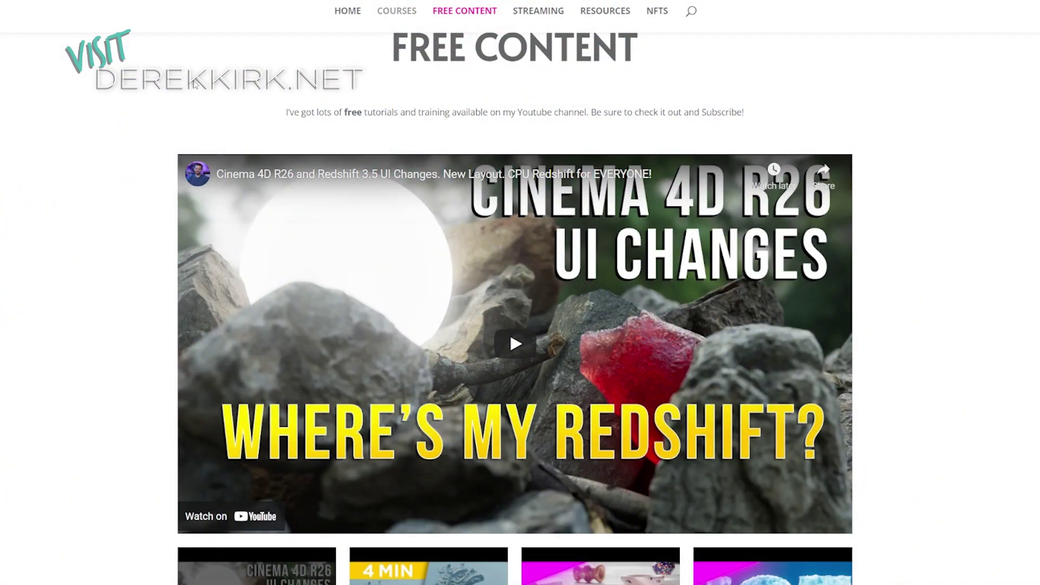
- Go to the COURSES page from the derekkirk.net top navigation bar
left_click(394, 12)
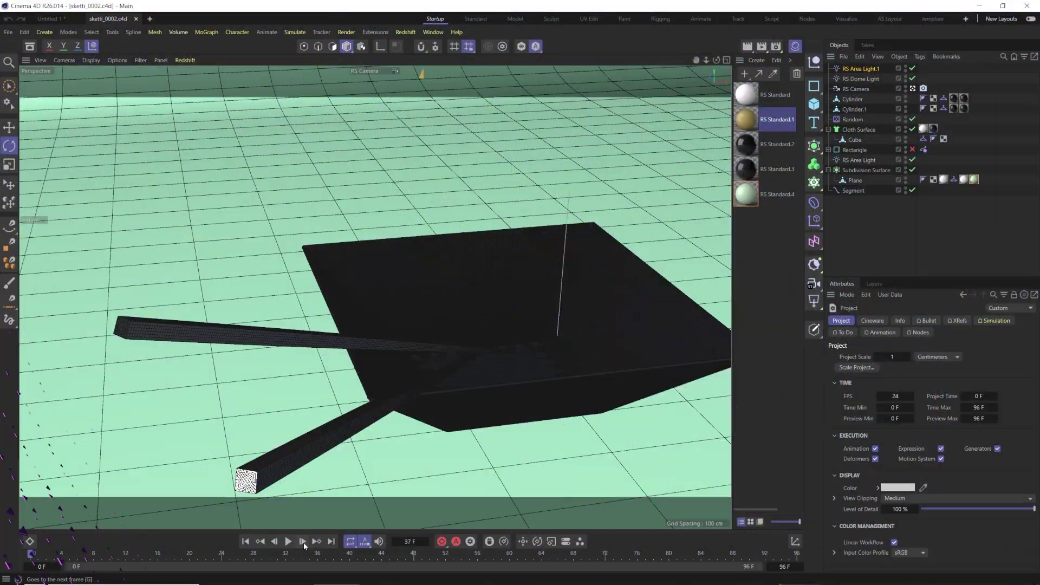
- Play and stop the noodle simulation, then start a progressive Redshift IPR render
left_click(287, 541)
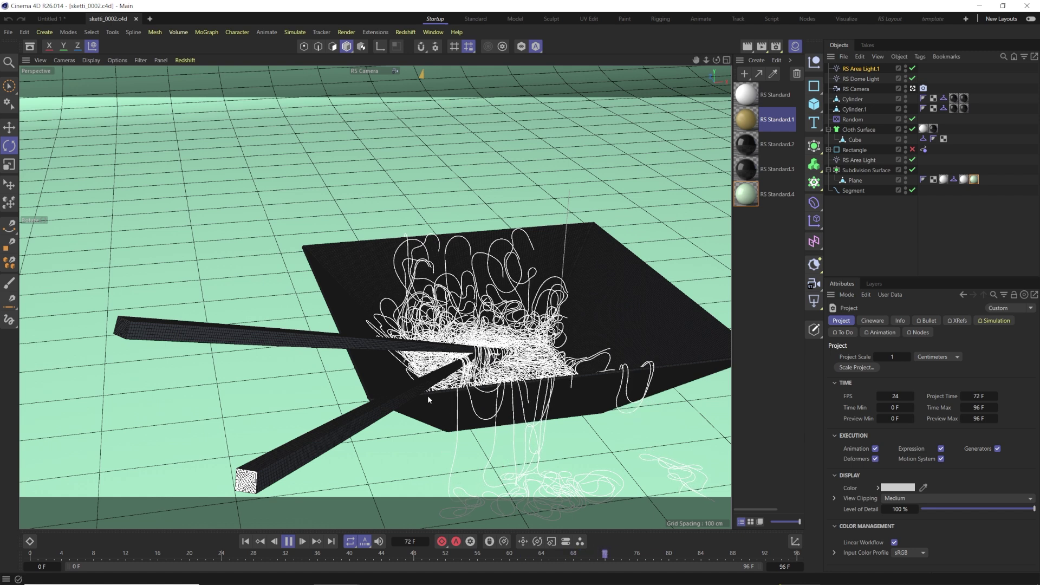
left_click(288, 542)
key("ctrl+r")
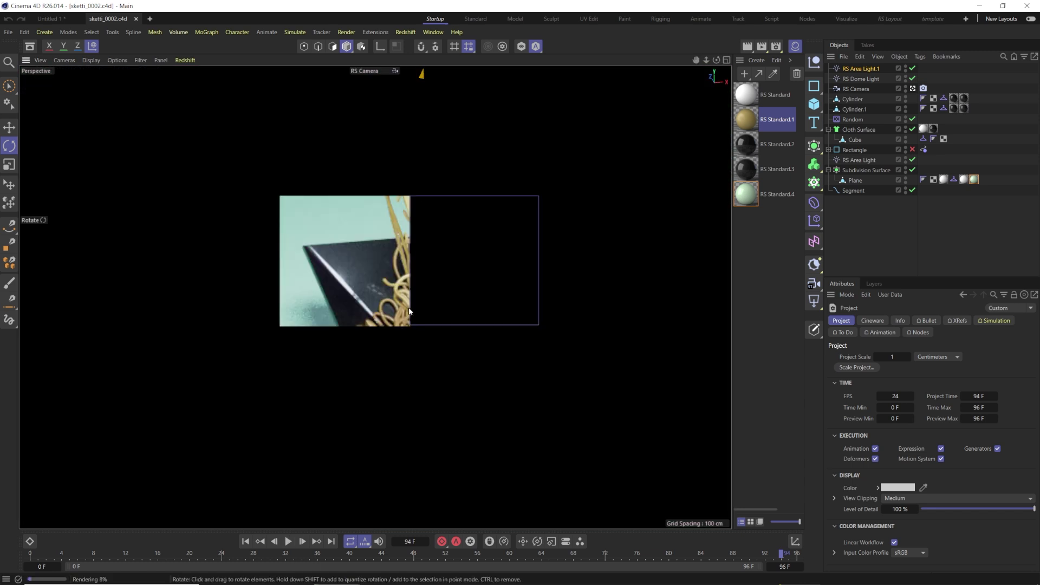
left_click(185, 61)
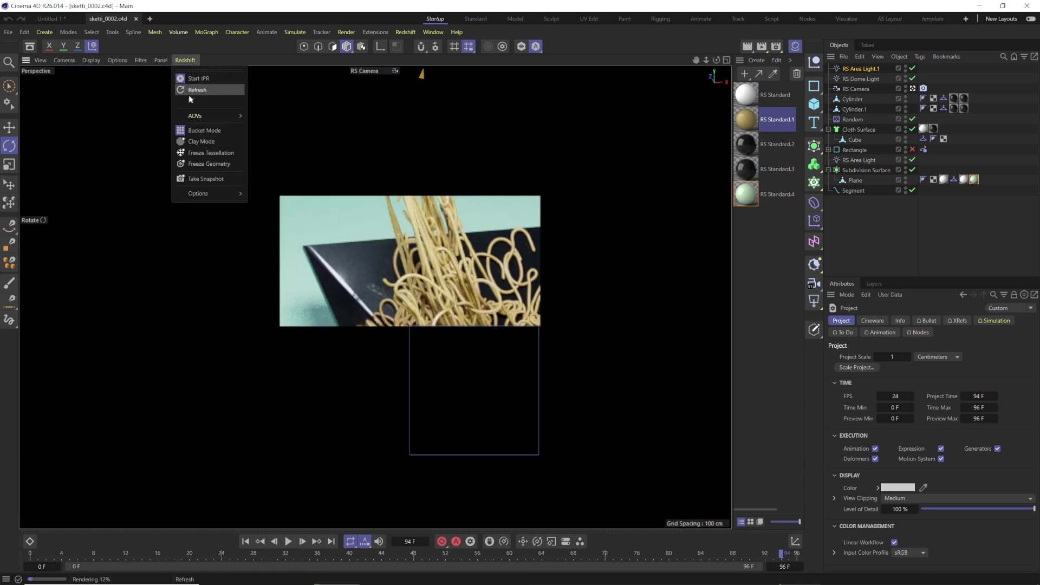
left_click(198, 130)
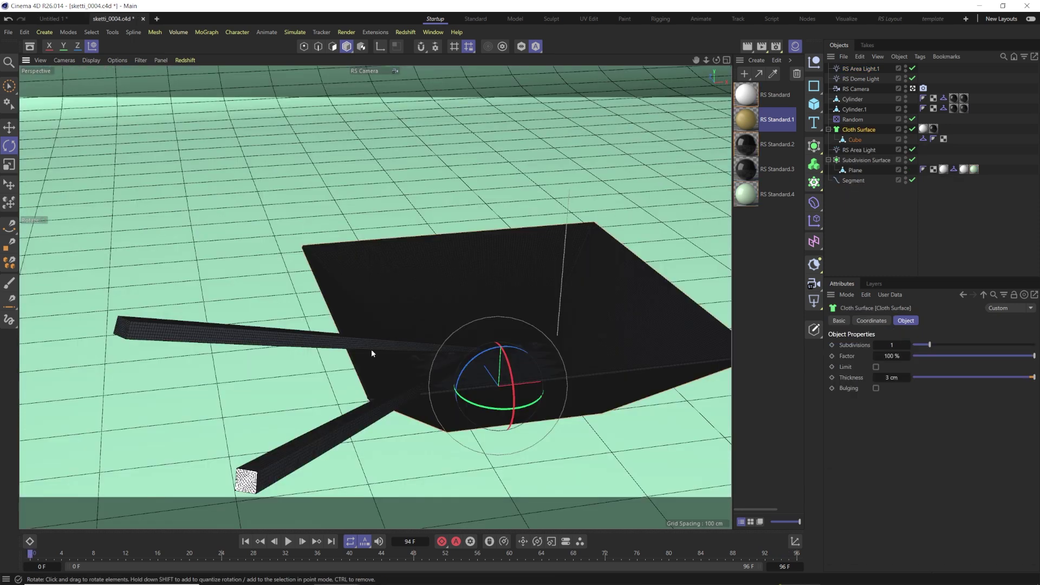
- Add a Collider tag to the Cylinder chopstick and inspect Cylinder.1's collider tag
left_click(853, 99)
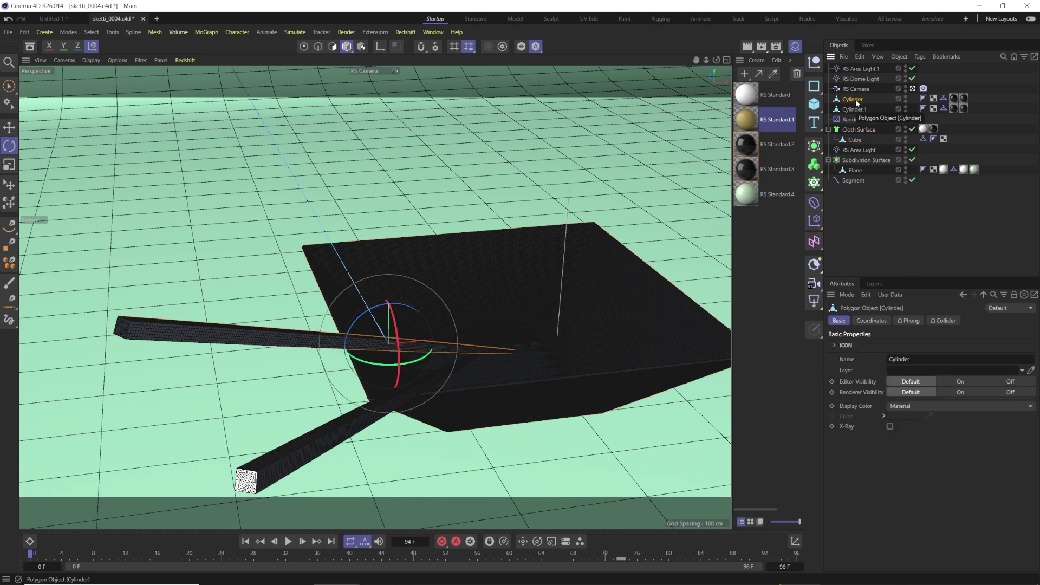
right_click(856, 96)
mouse_move(888, 194)
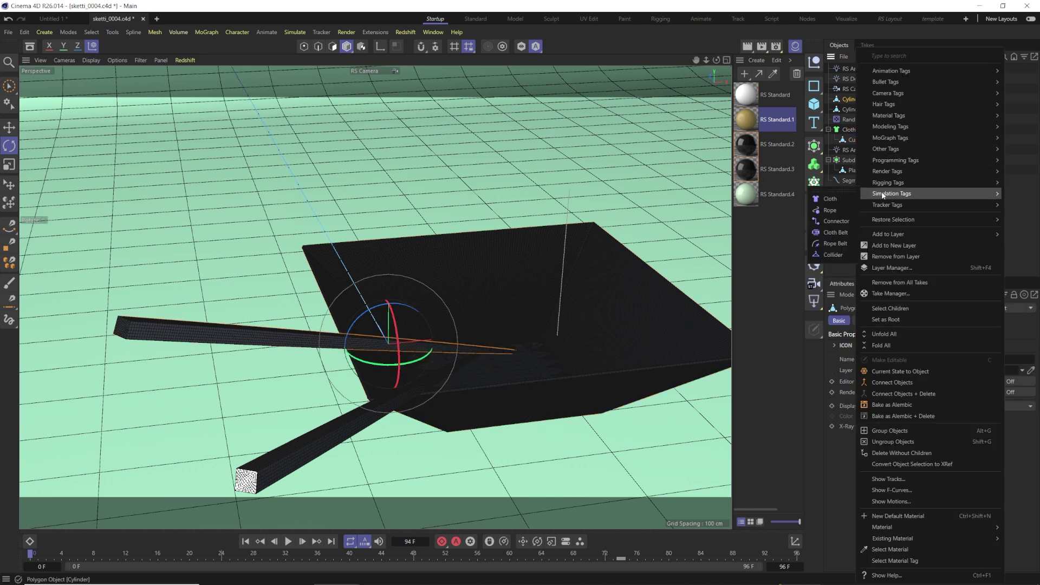
left_click(818, 255)
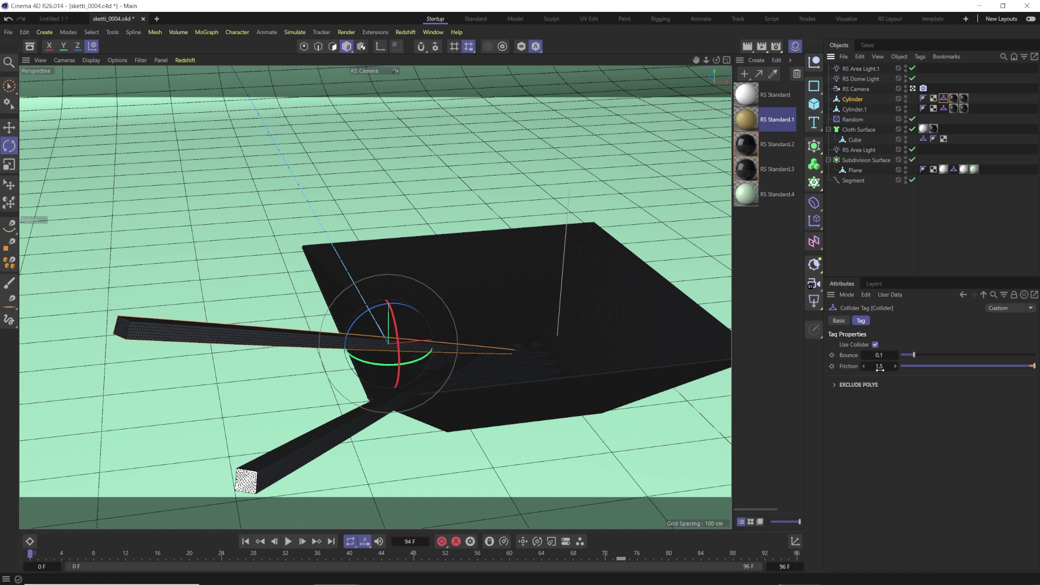
left_click(944, 109)
left_click(855, 140)
left_click(855, 108)
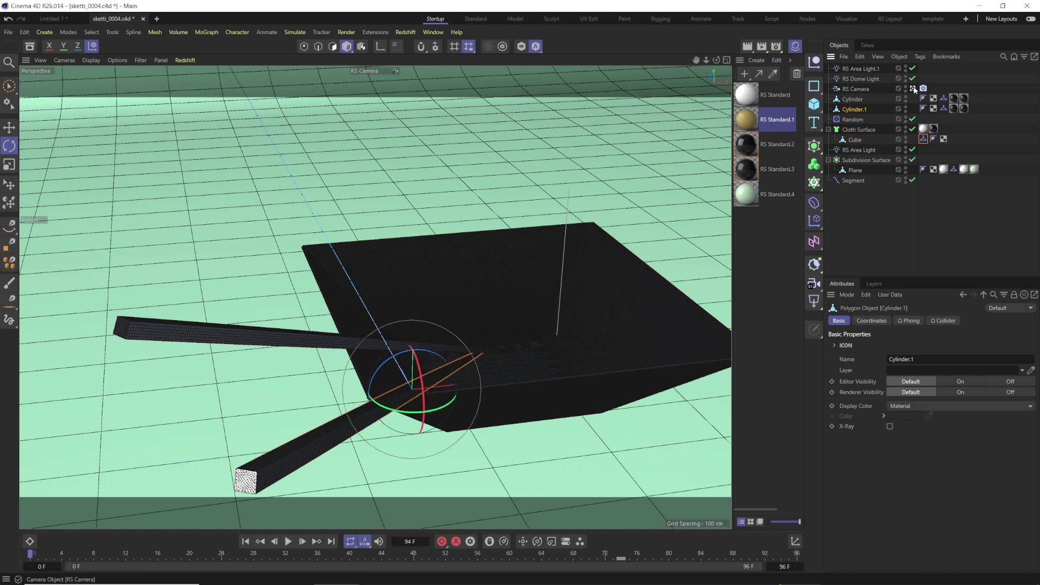
scroll(450, 241, "up", 3)
- In the Default Camera view, add a Helix spline lying on the XZ plane
key("ctrl+z")
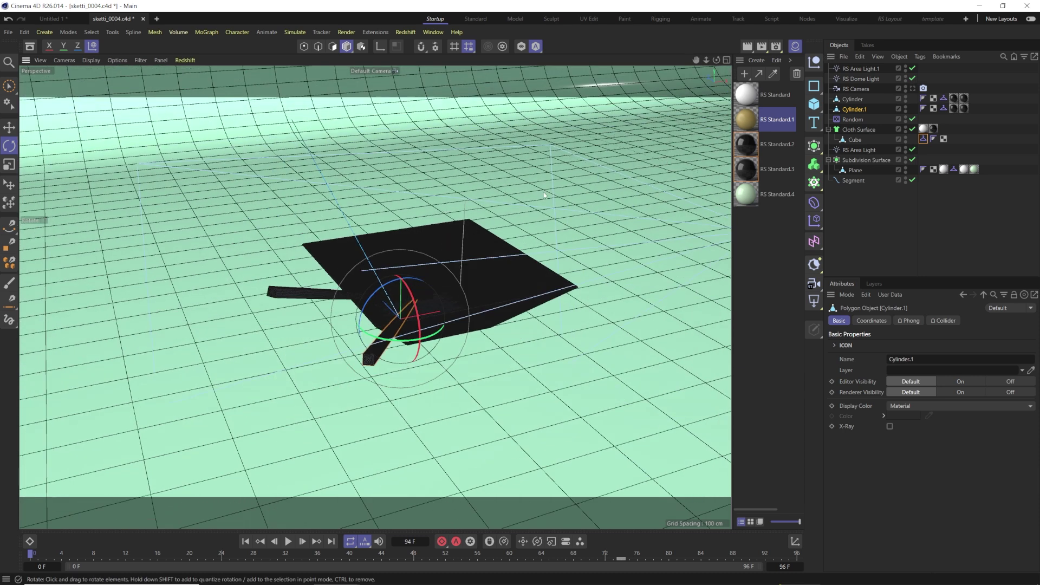
left_click(815, 88)
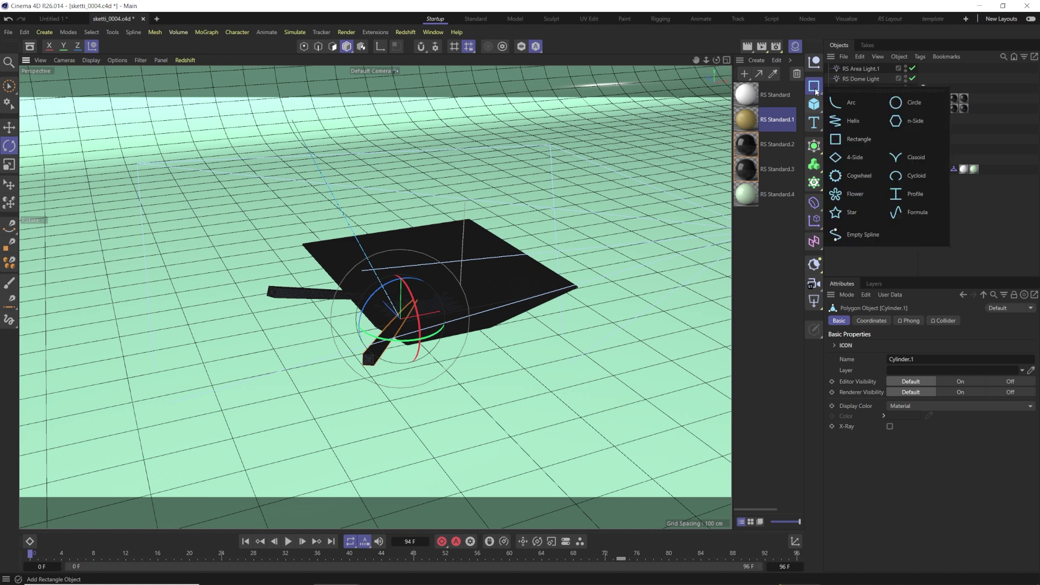
left_click(849, 122)
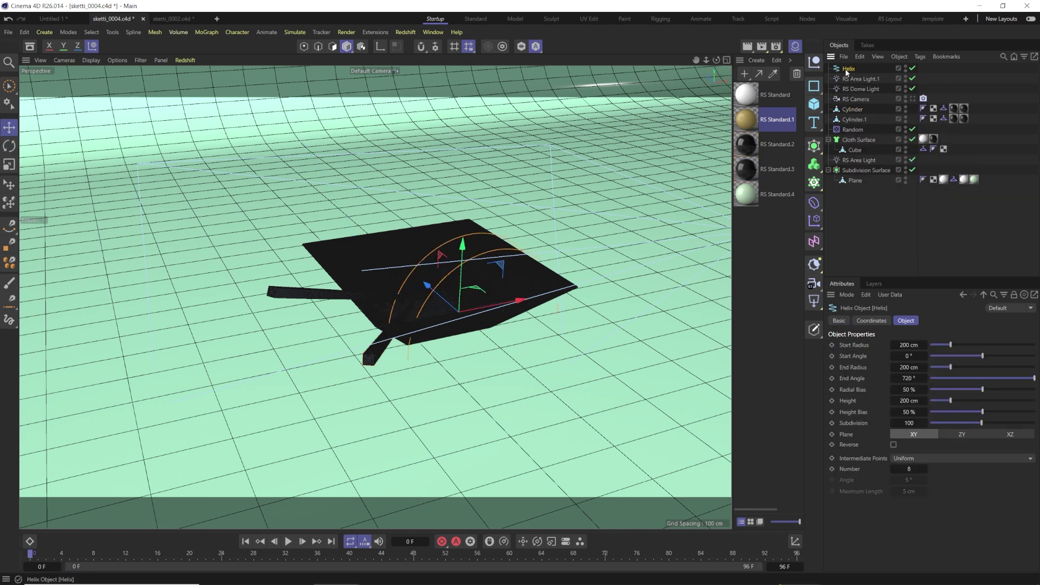
left_click(1007, 434)
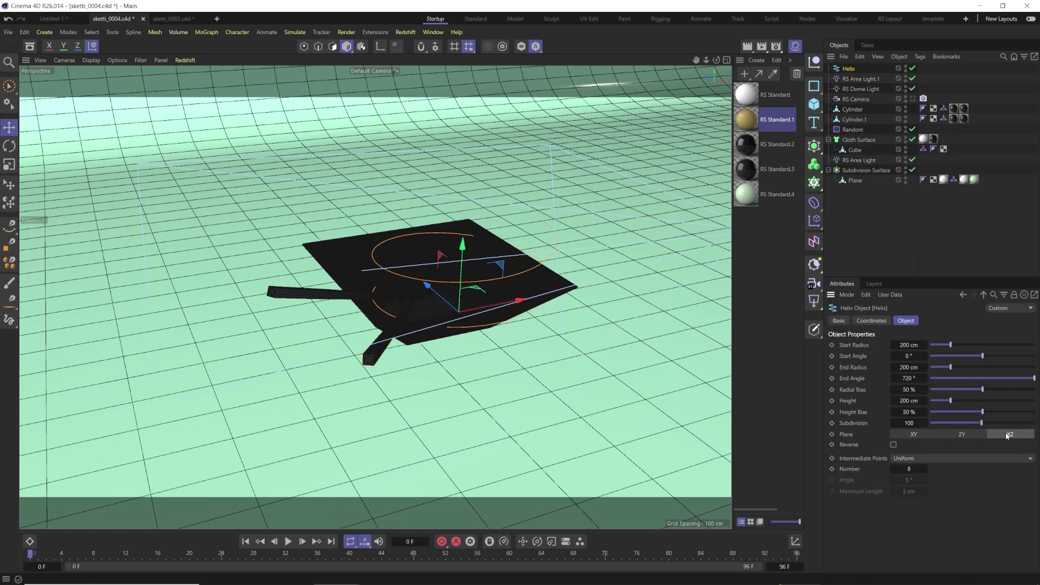
- Taper the helix to a 0 cm end radius, adjust its start radius, and raise it above the bowl
left_click_drag(923, 347, 908, 346)
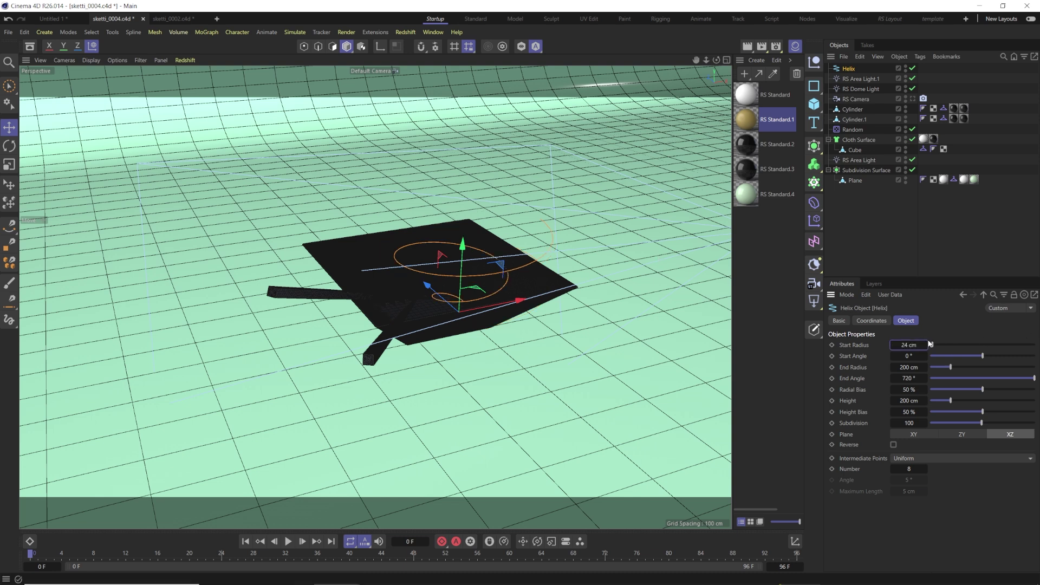
left_click_drag(940, 367, 920, 367)
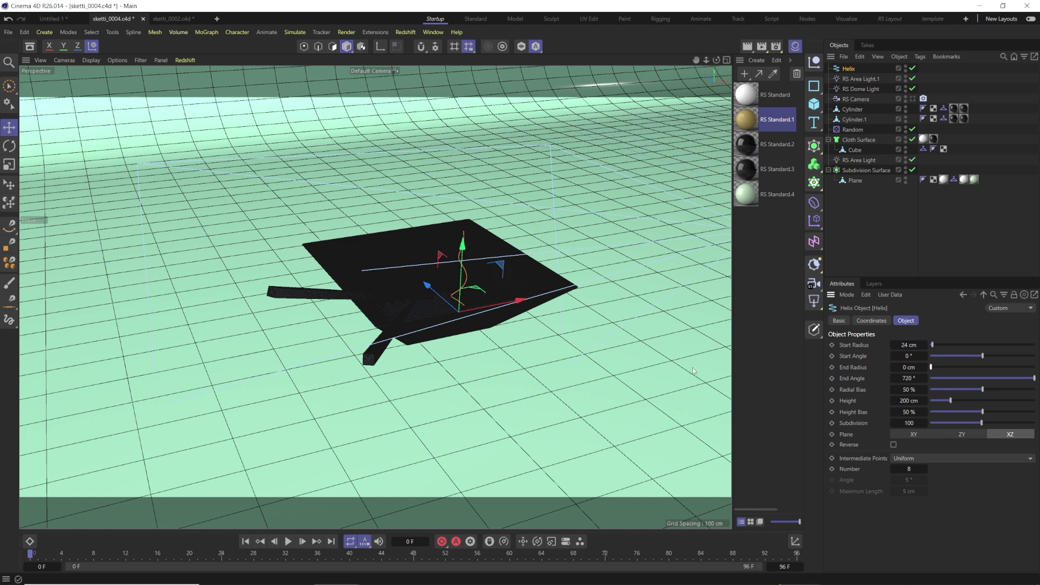
left_click_drag(462, 281, 469, 205)
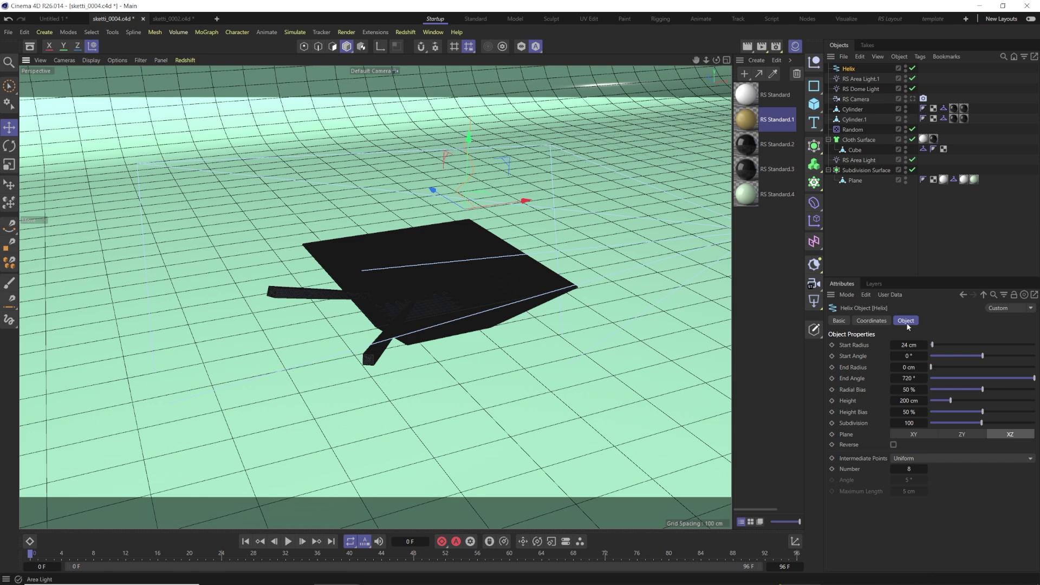
left_click_drag(932, 346, 911, 346)
left_click_drag(966, 343, 932, 347)
- Give the helix Start Radius 24 cm, End Angle 1080°, Height 500 cm, Intermediate Points Uniform
left_click(909, 345)
type("24")
key("Return")
left_click(904, 378)
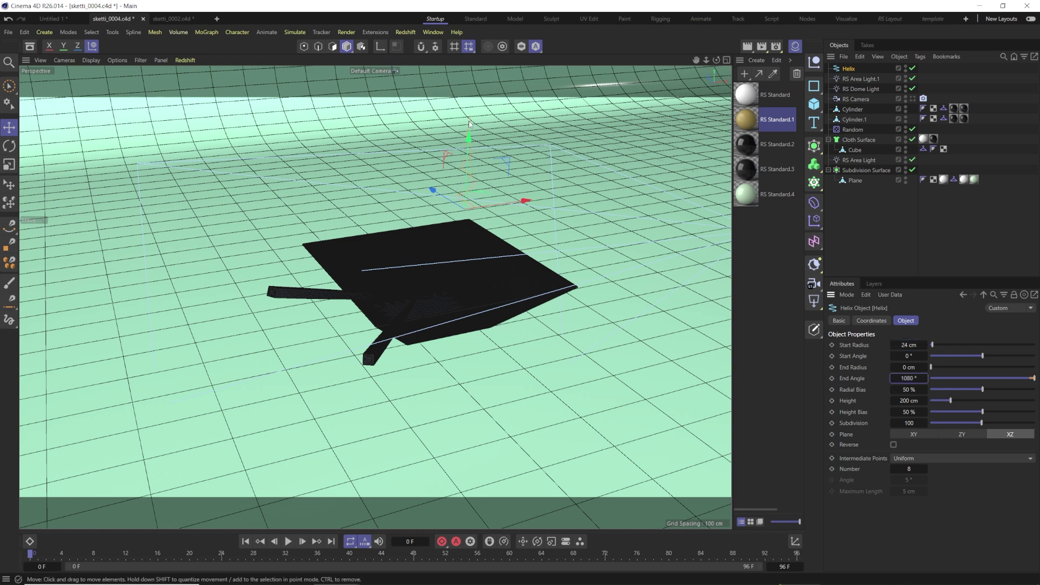
left_click(901, 400)
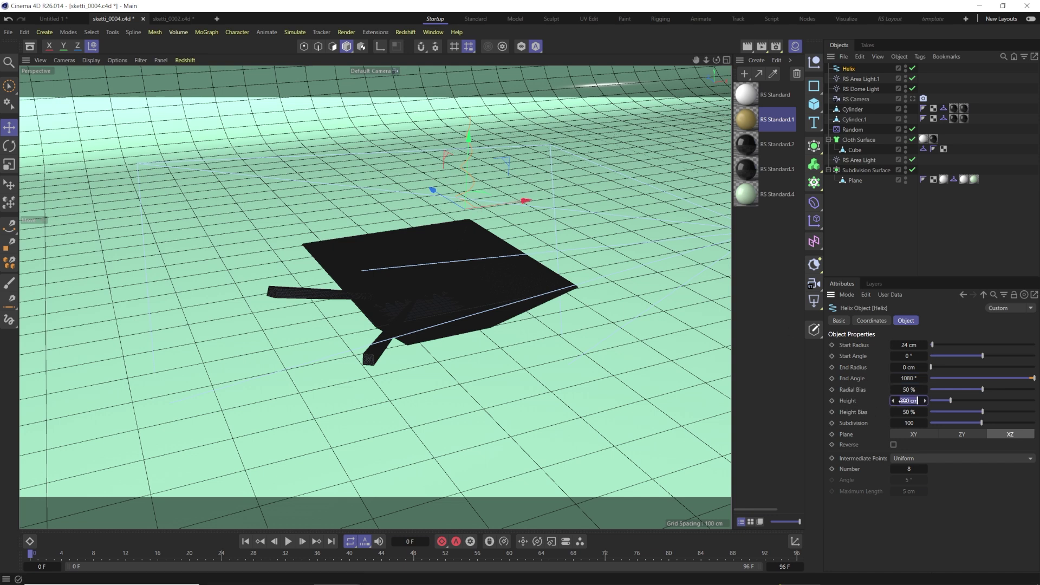
type("500")
key("Return")
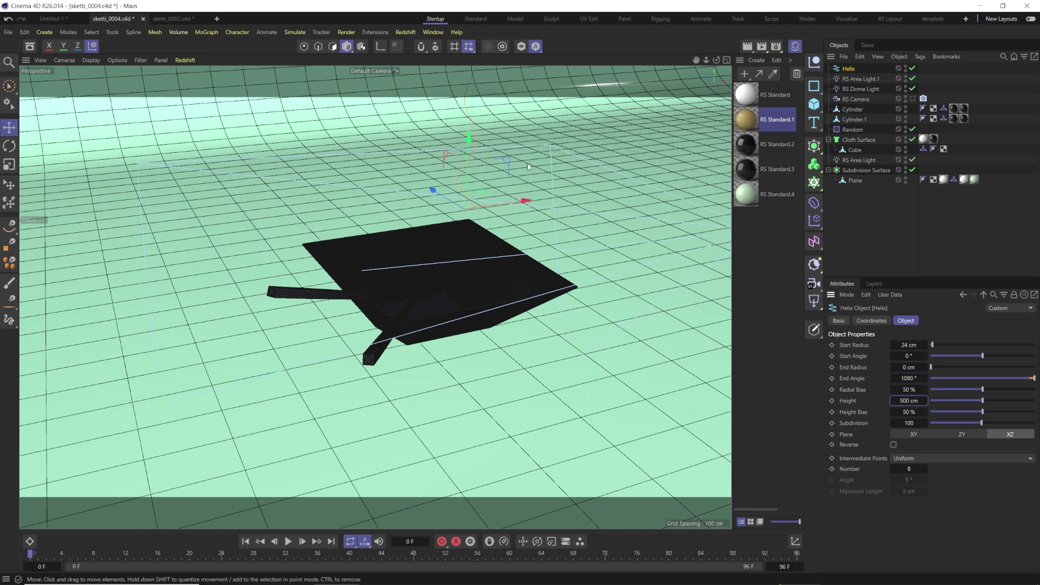
scroll(494, 183, "down", 2)
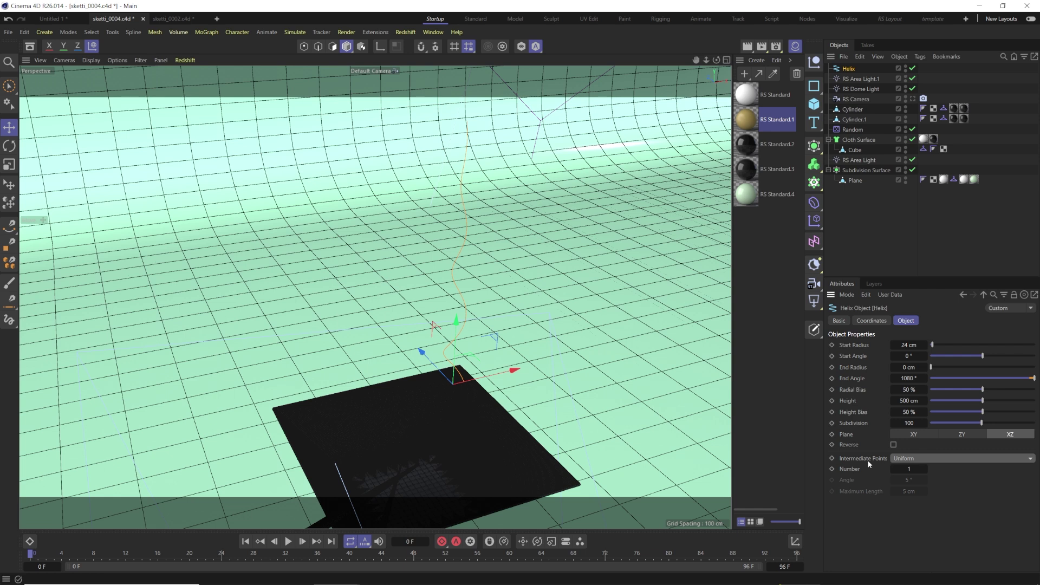
left_click(924, 460)
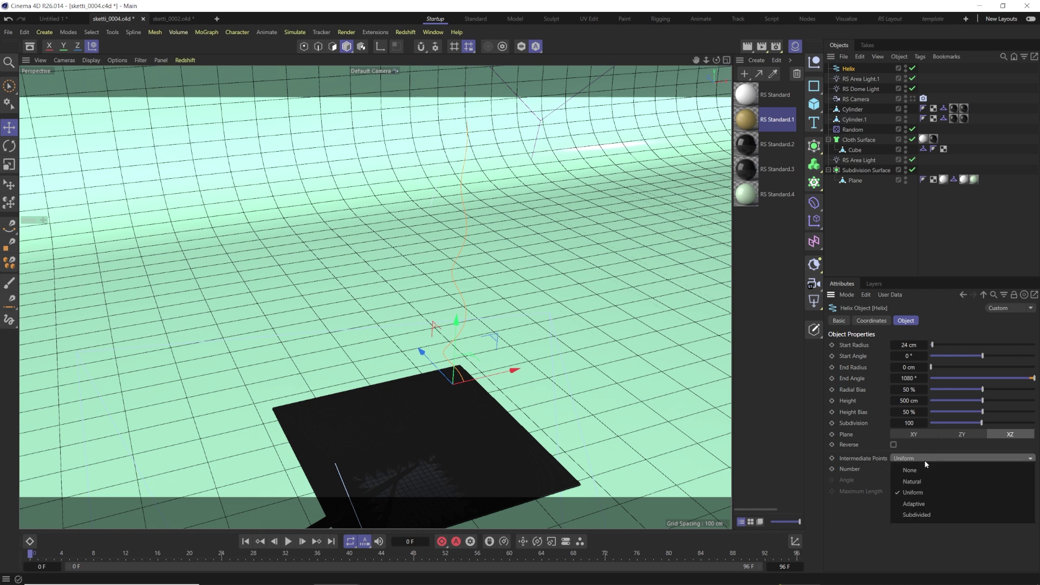
left_click(863, 460)
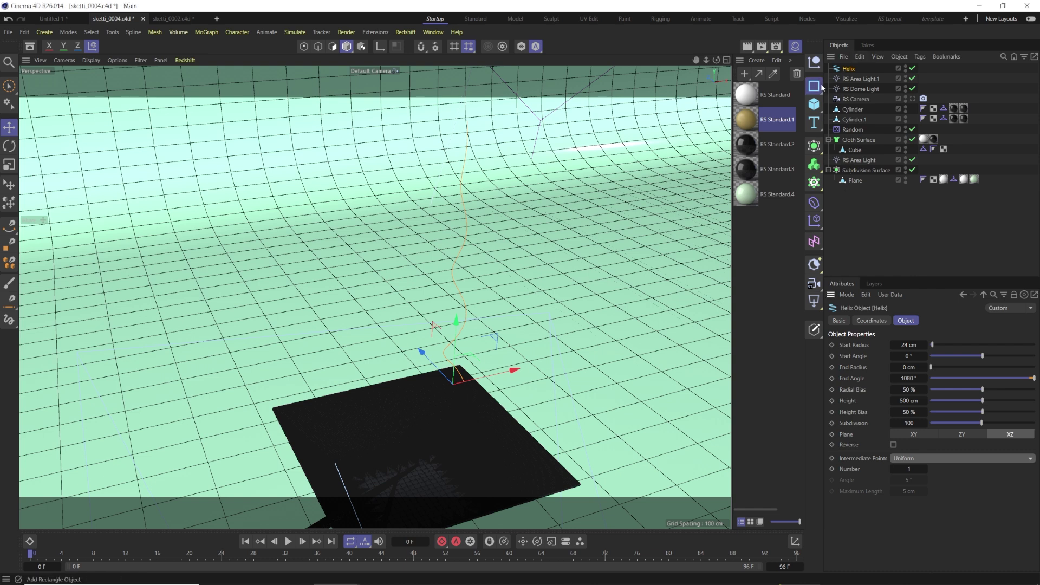
left_click(814, 62)
- Sweep a 2 cm n-Side profile along the Helix inside a new Sweep generator
left_click(900, 157)
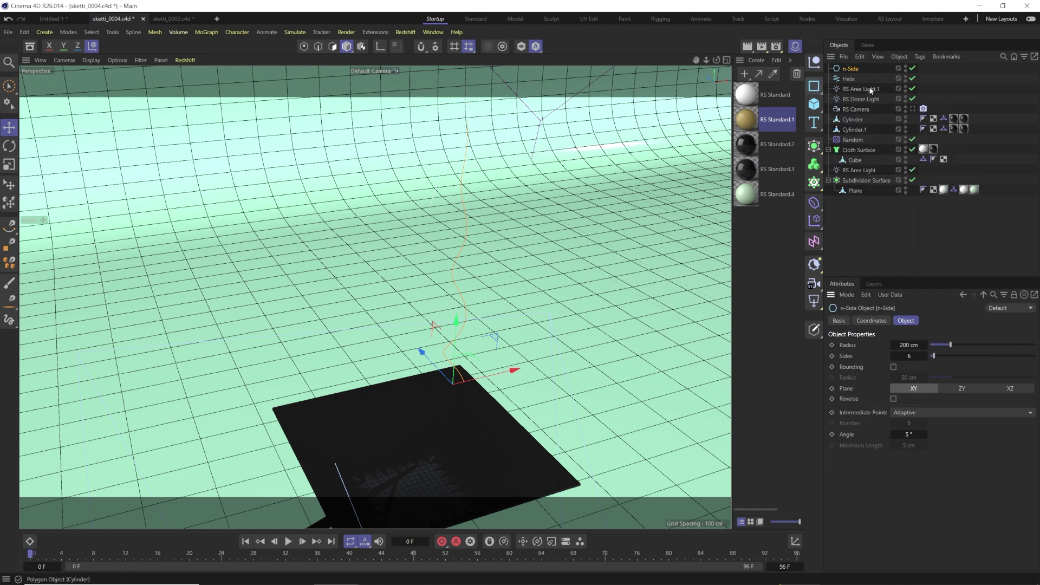
left_click(813, 145)
left_click(921, 203)
left_click_drag(854, 90, 851, 69)
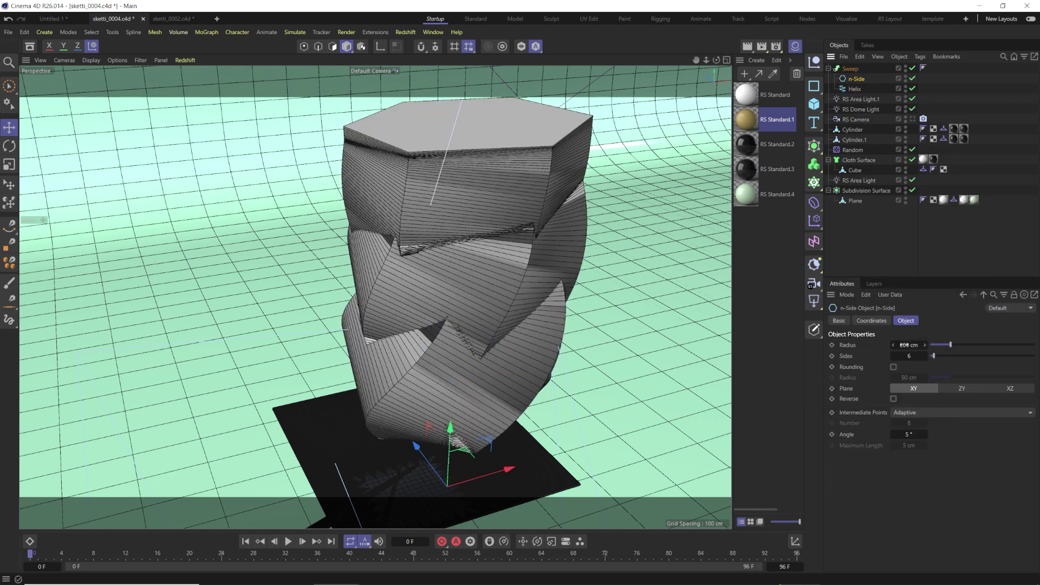
double_click(909, 344)
type("2")
key("Return")
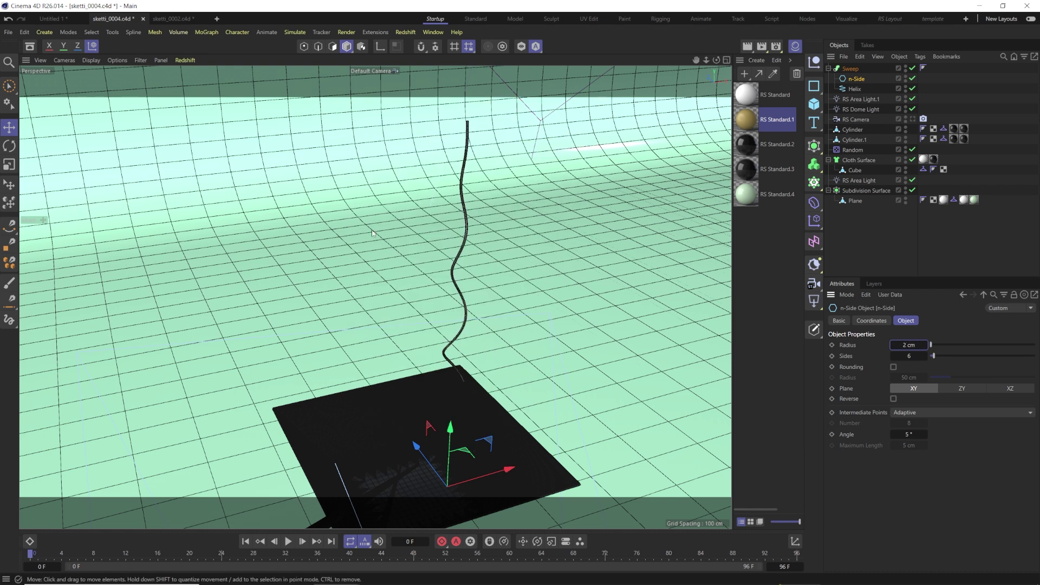
- Put the Sweep in a Cloner, then move the Helix to the top level and delete the Cloner
left_click(815, 164)
mouse_move(843, 79)
left_mouse_down()
mouse_move(852, 73)
mouse_move(851, 101)
mouse_move(854, 72)
left_mouse_up()
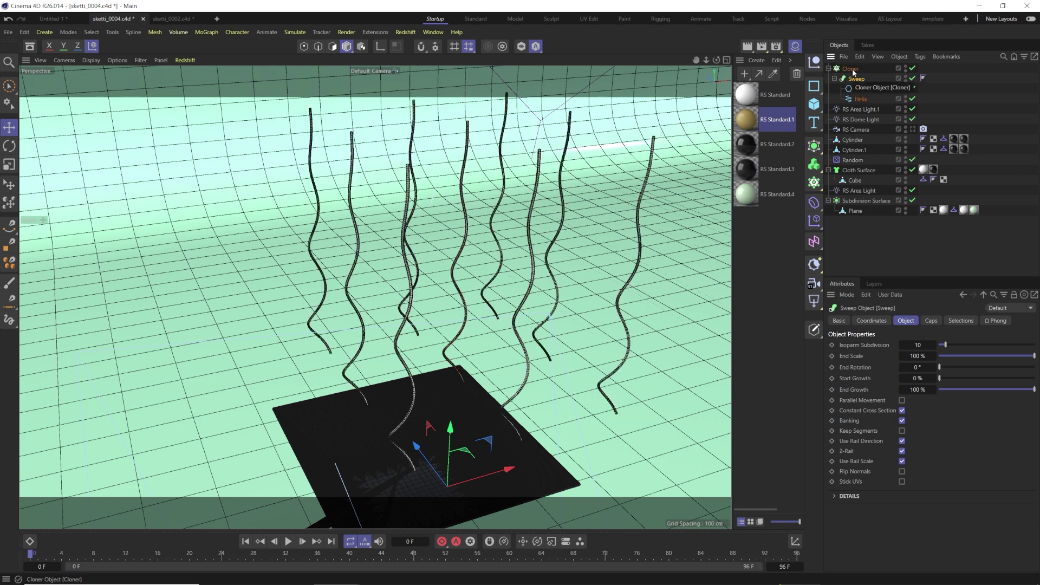
left_click_drag(861, 98, 850, 67)
left_click(850, 79)
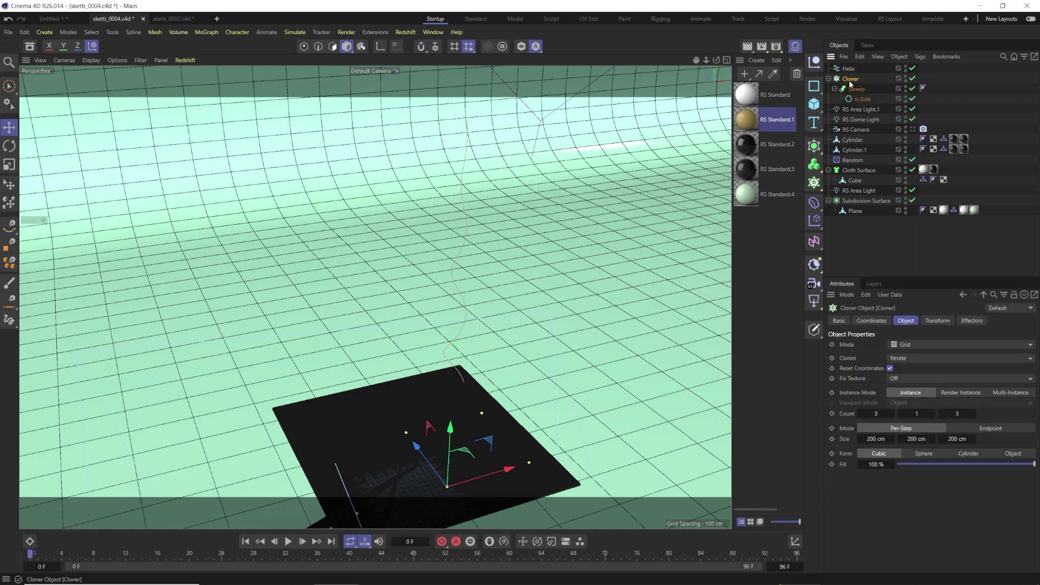
key("Delete")
- Add a Rope tag to the Helix with Stretchiness 0, Friction 1.5 and Radius 5 cm
left_click(843, 69)
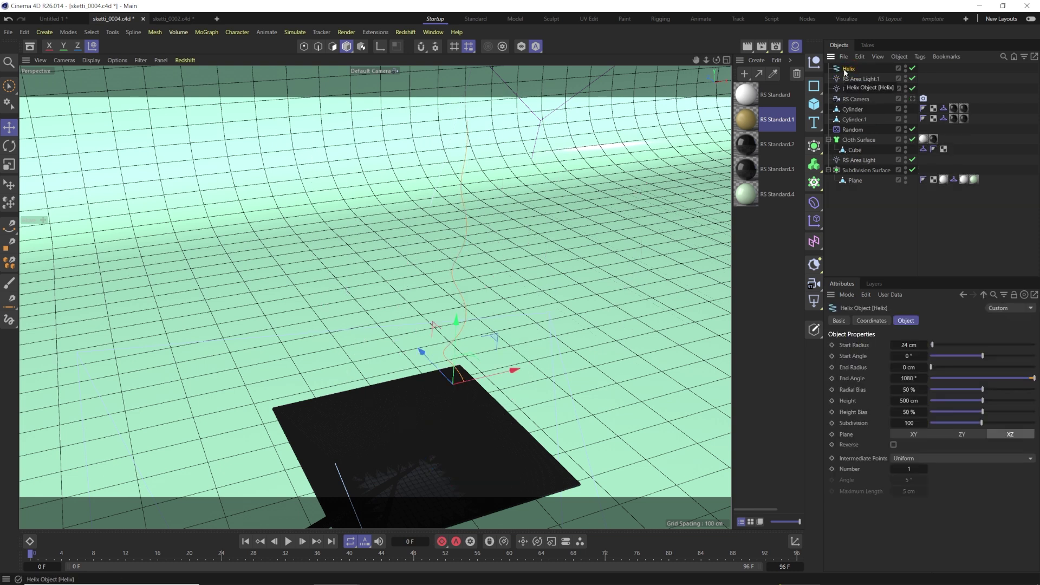
right_click(843, 69)
mouse_move(964, 194)
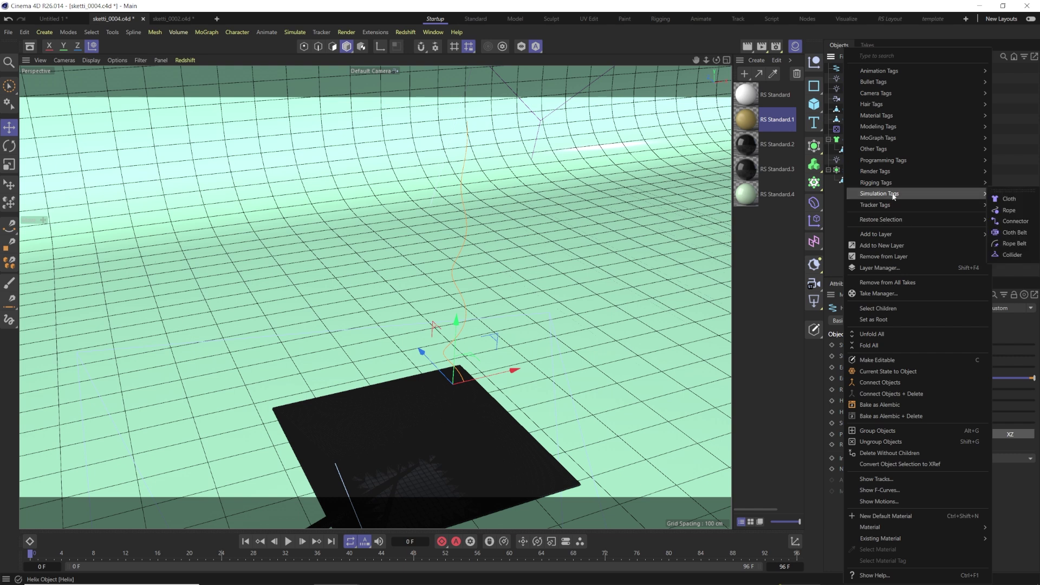
left_click(1010, 211)
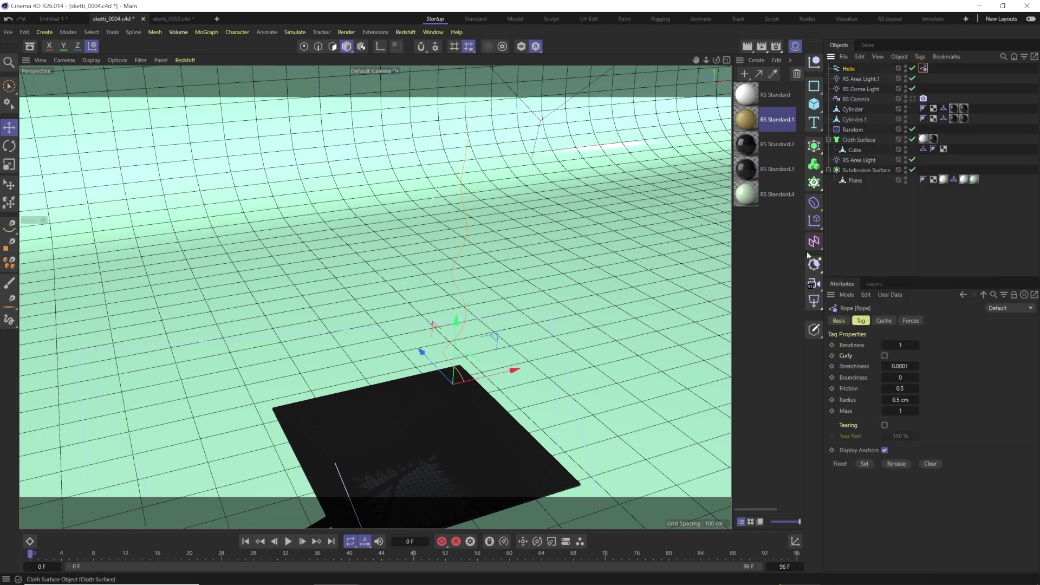
left_click(899, 366)
type("0")
left_click(901, 388)
type("1")
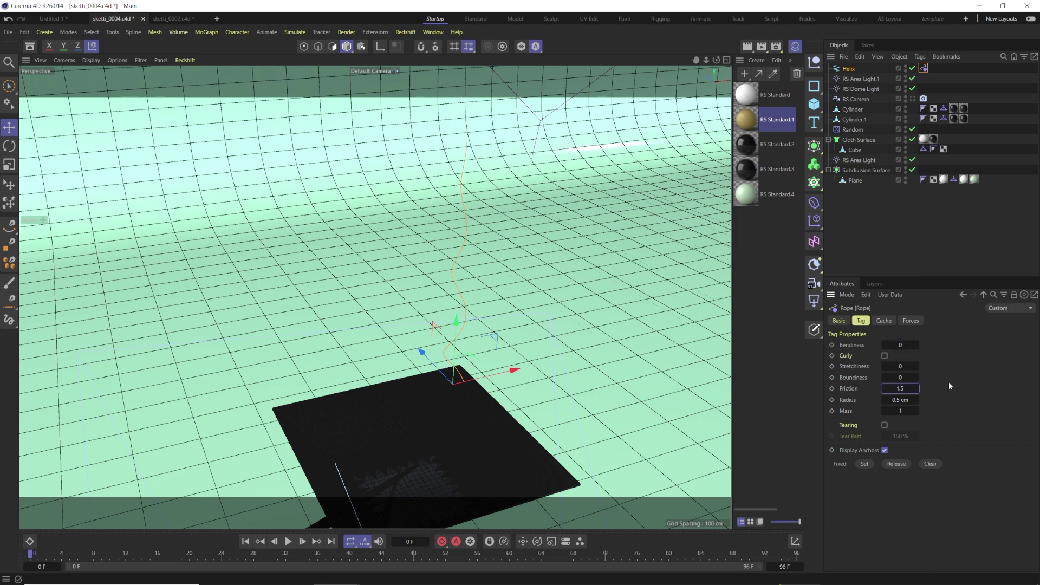
left_click(905, 399)
type("5")
key("Return")
- Play the rope simulation to preview the helix coiling, then stop it
left_click(288, 542)
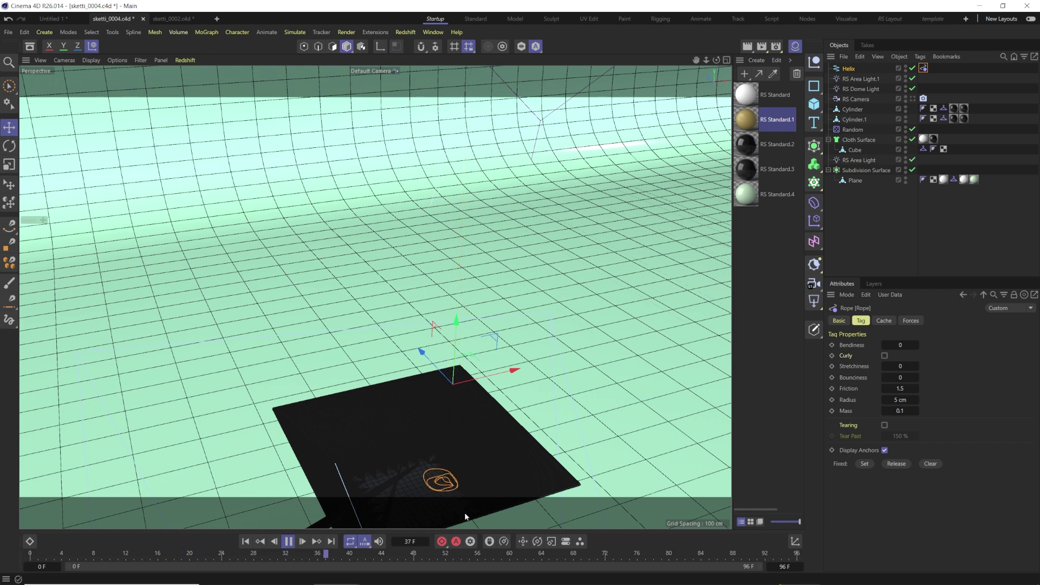
key("F8")
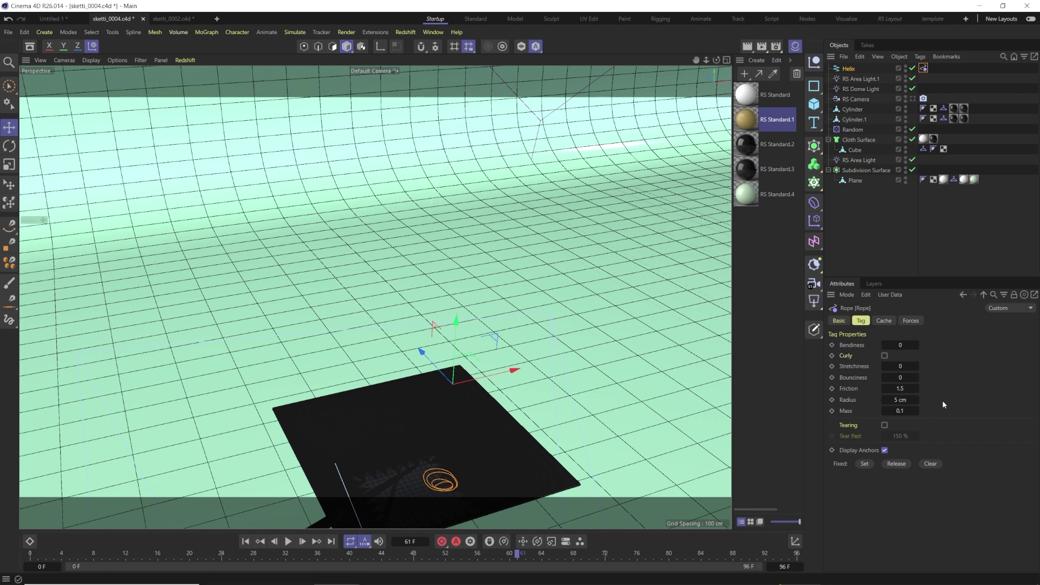
key("ctrl+d")
left_click(992, 321)
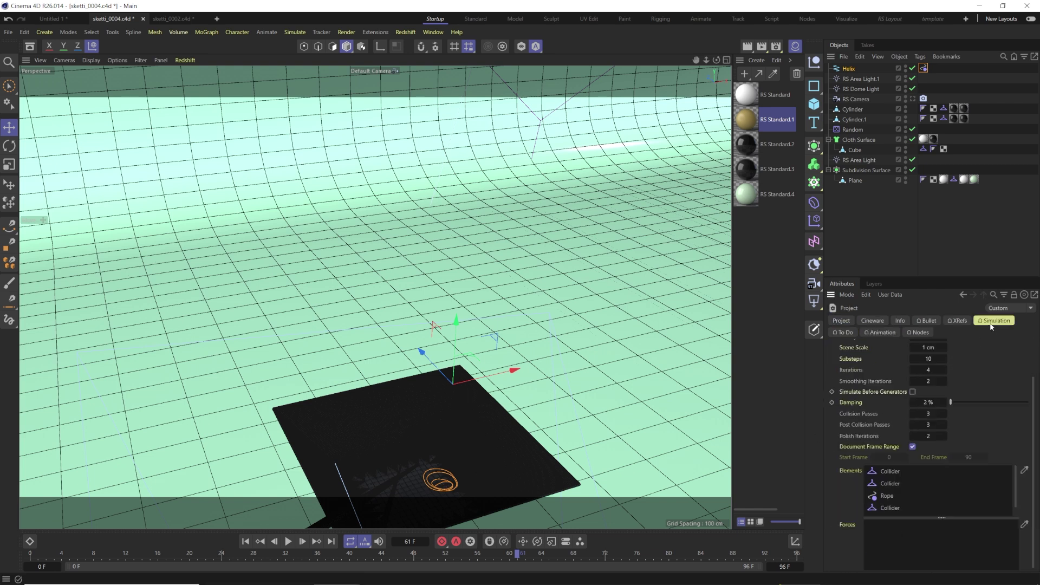
scroll(986, 357, "up", 2)
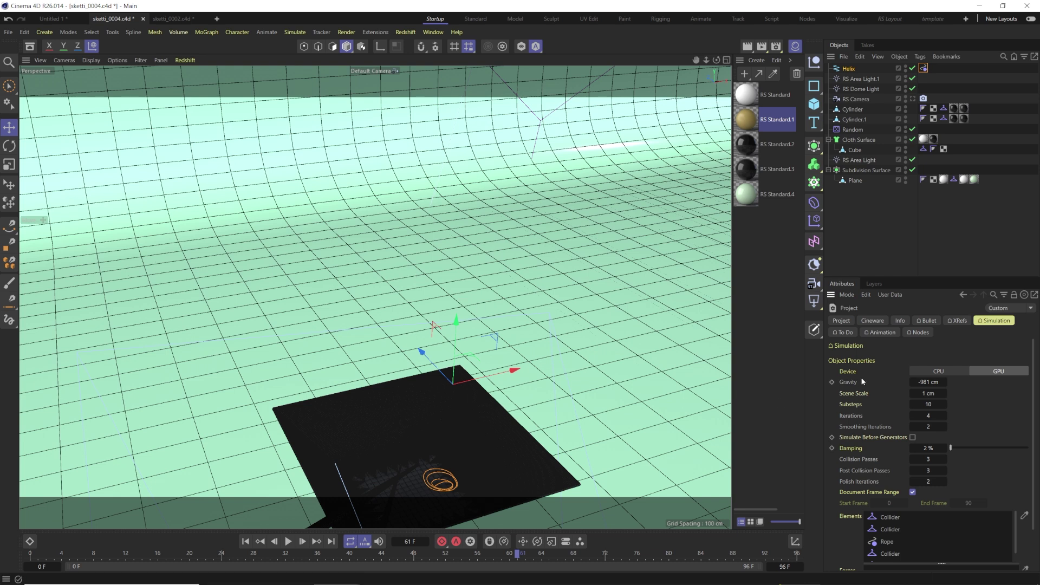
double_click(924, 394)
type("100")
key("Return")
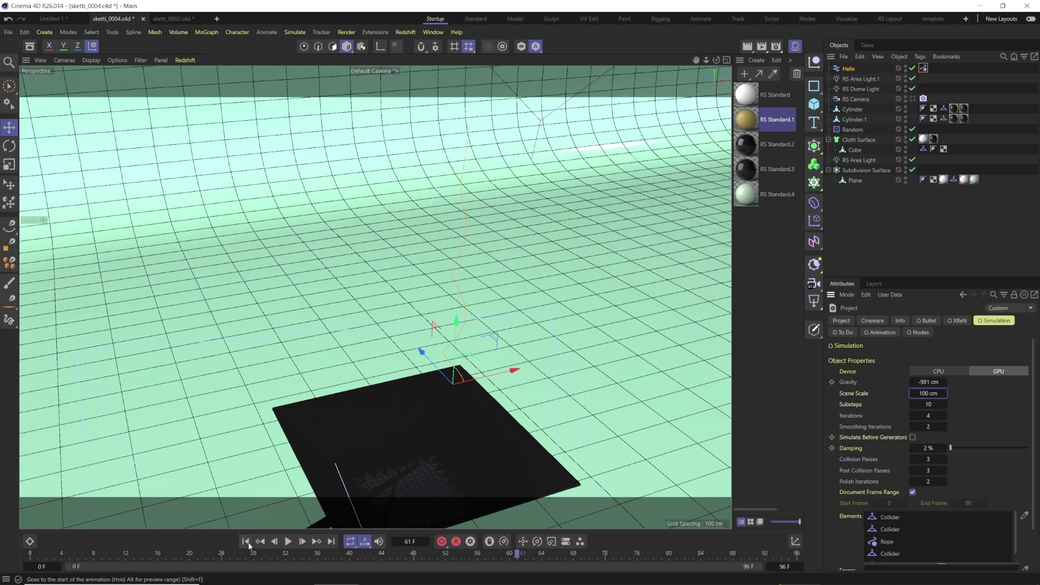
left_click(288, 541)
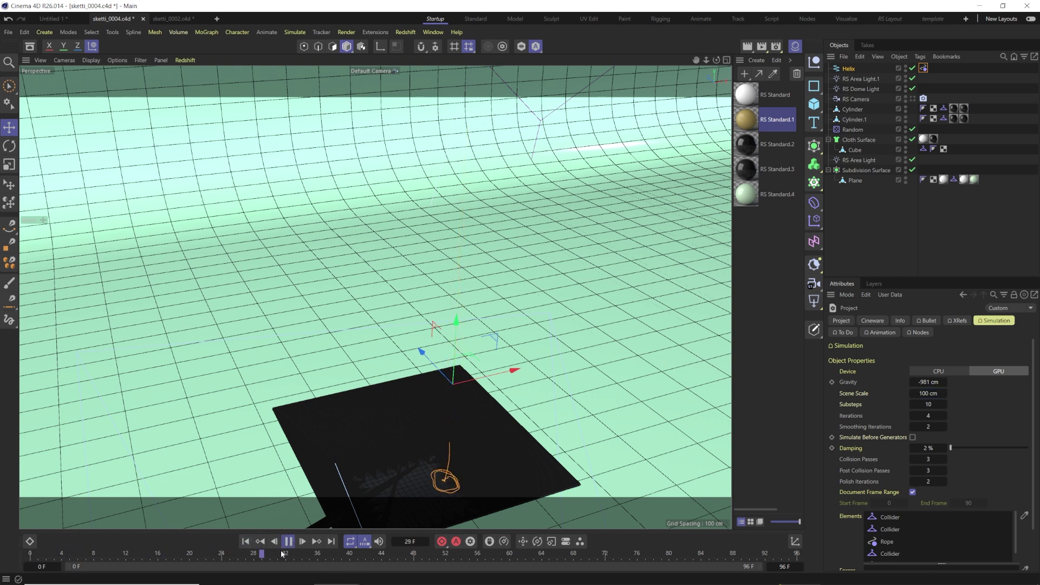
left_click(288, 541)
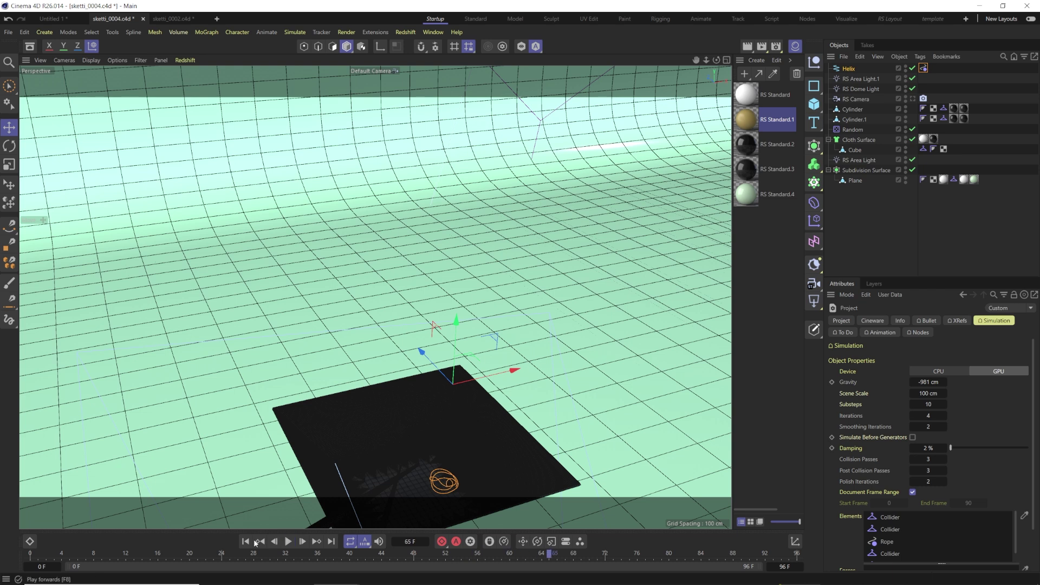
left_click(245, 541)
double_click(928, 394)
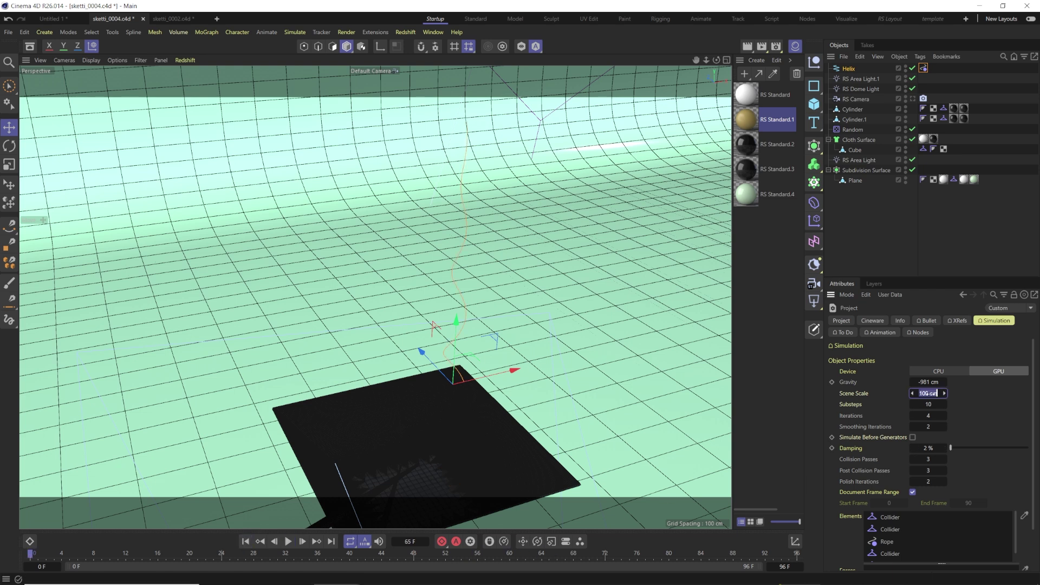
type("1")
key("Return")
scroll(931, 397, "down", 2)
scroll(931, 397, "up", 2)
key("ctrl+s")
left_click(923, 68)
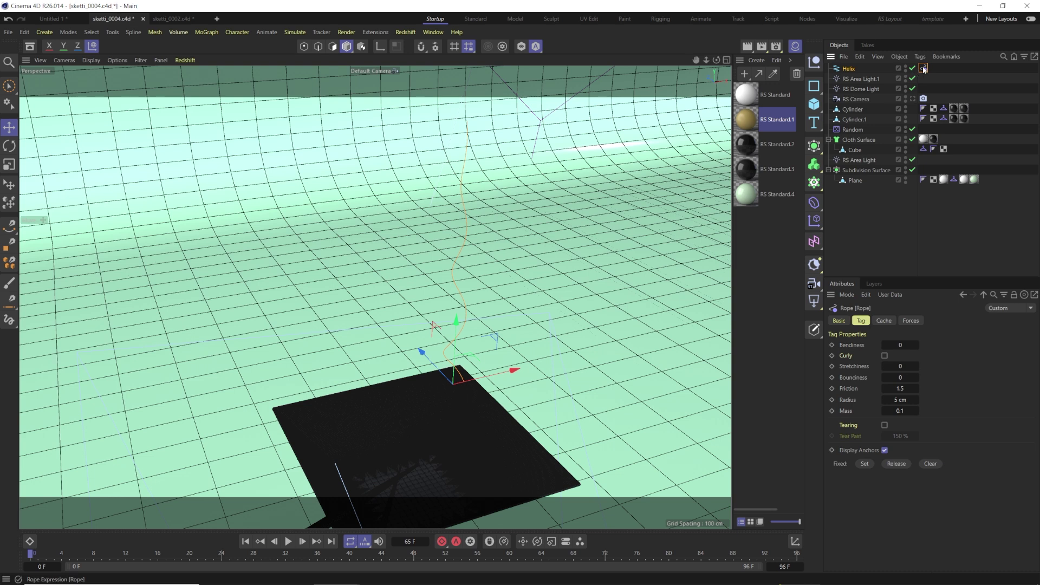
key("ctrl+d")
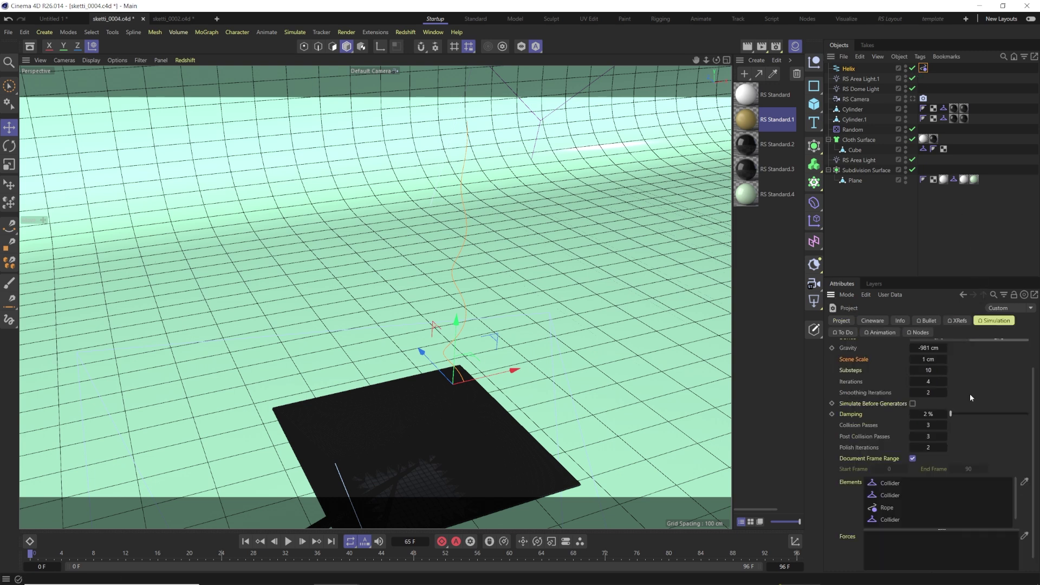
scroll(969, 394, "up", 2)
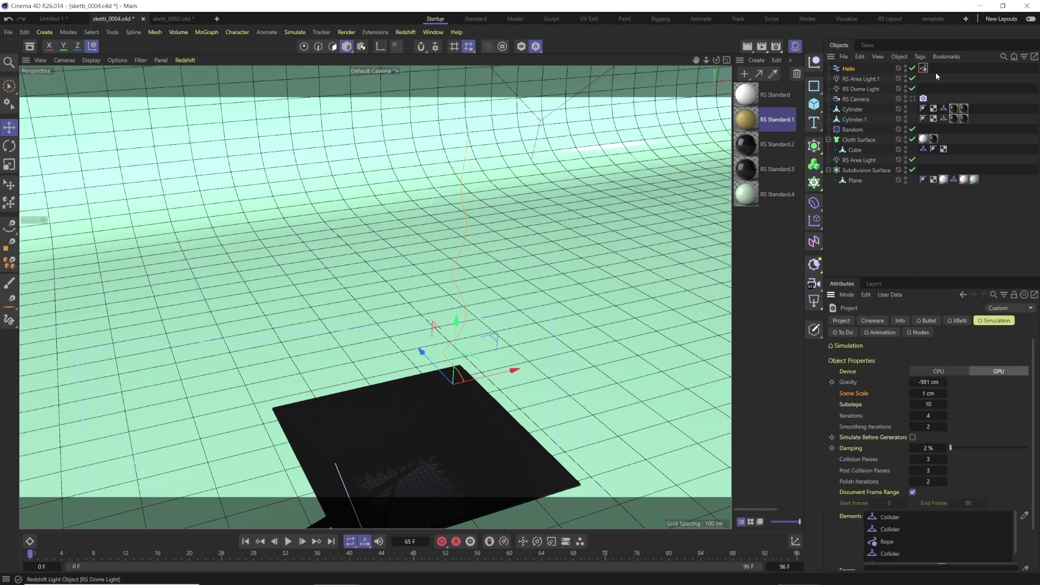
- Add a Redshift Object tag to the Helix rendering its curve as Capsules at Thickness 5
left_click(850, 68)
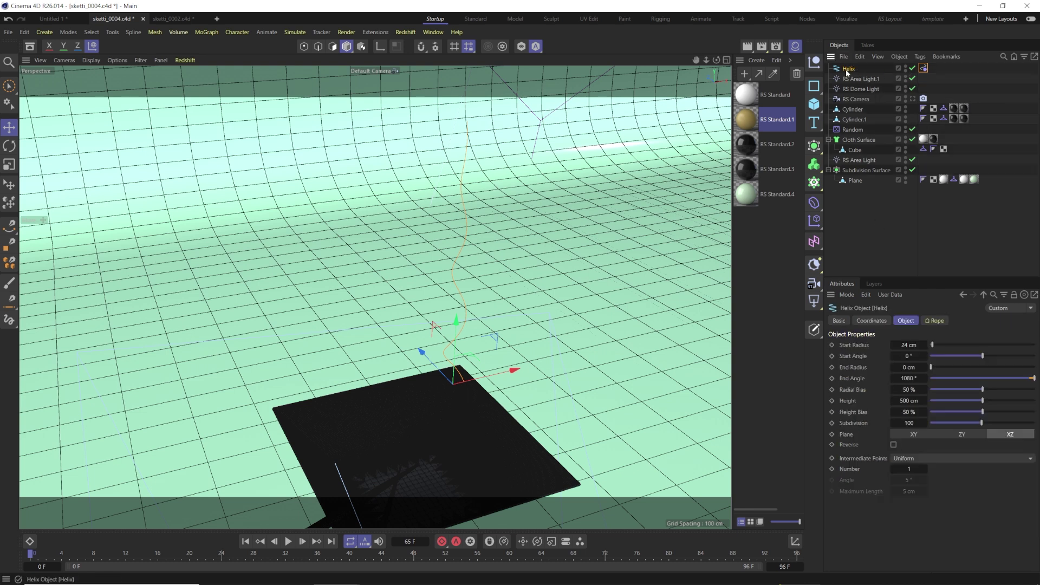
right_click(847, 71)
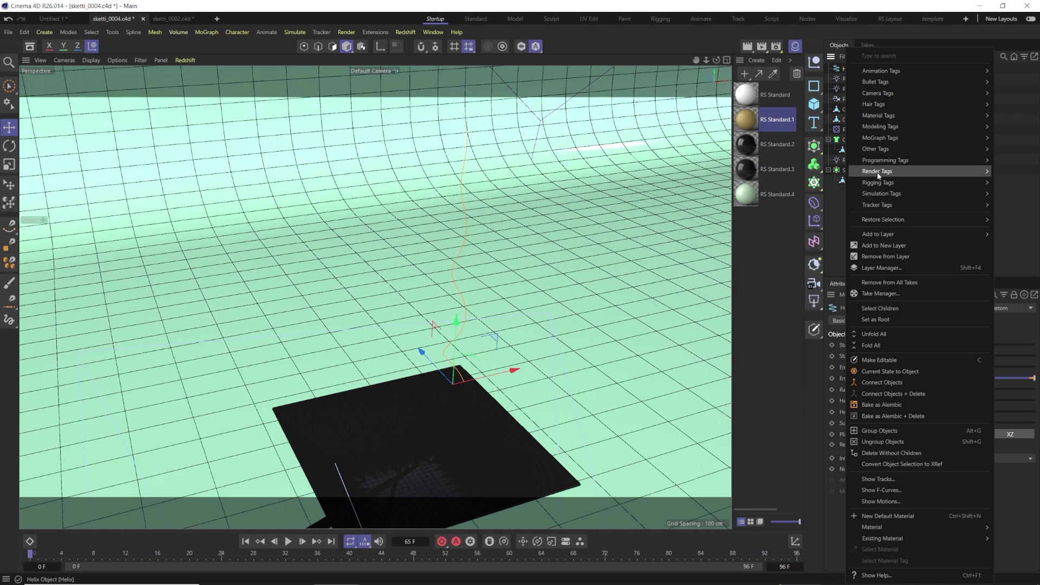
mouse_move(879, 173)
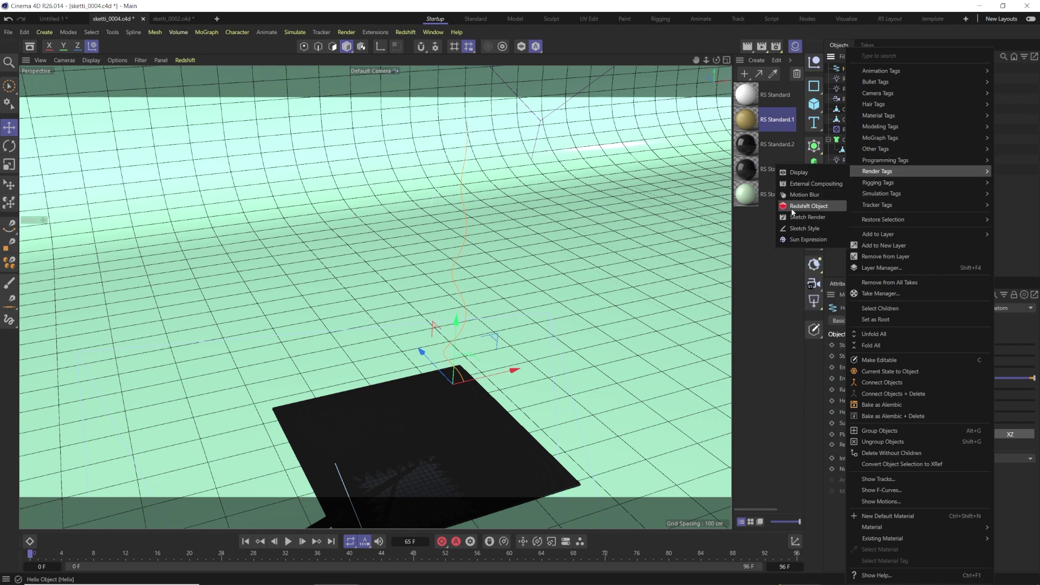
left_click(808, 206)
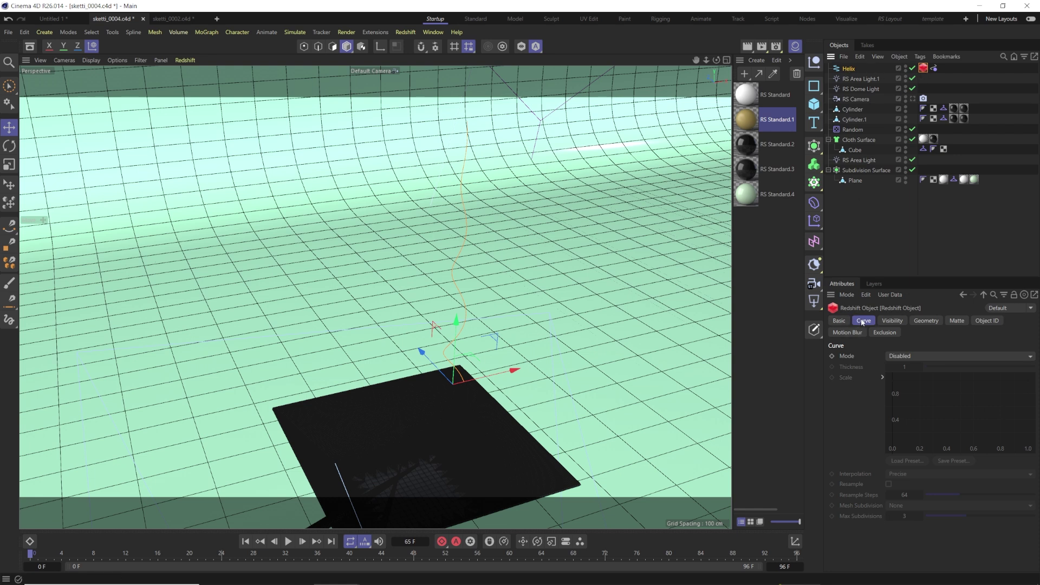
left_click(910, 356)
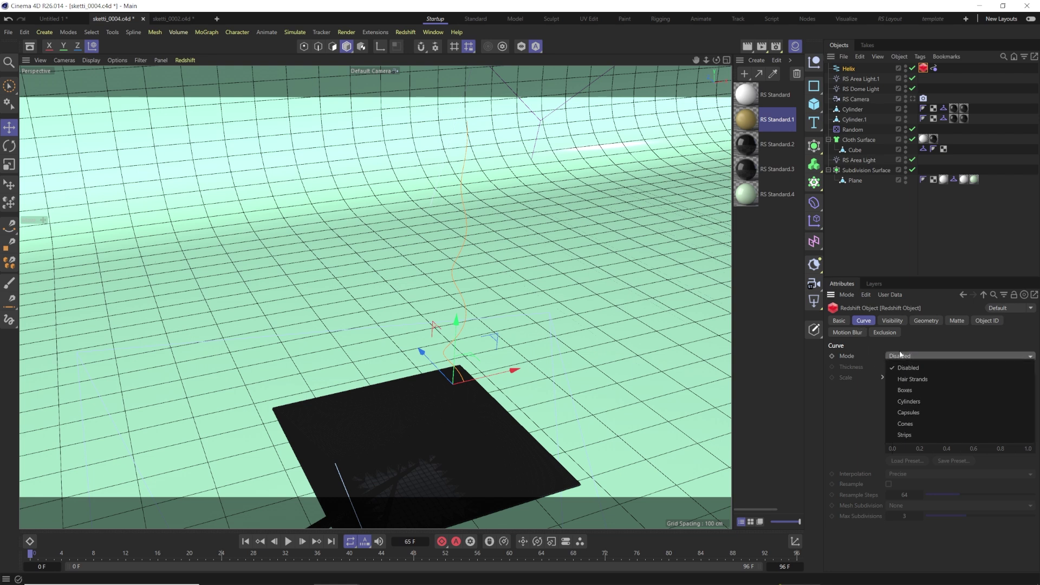
left_click(901, 413)
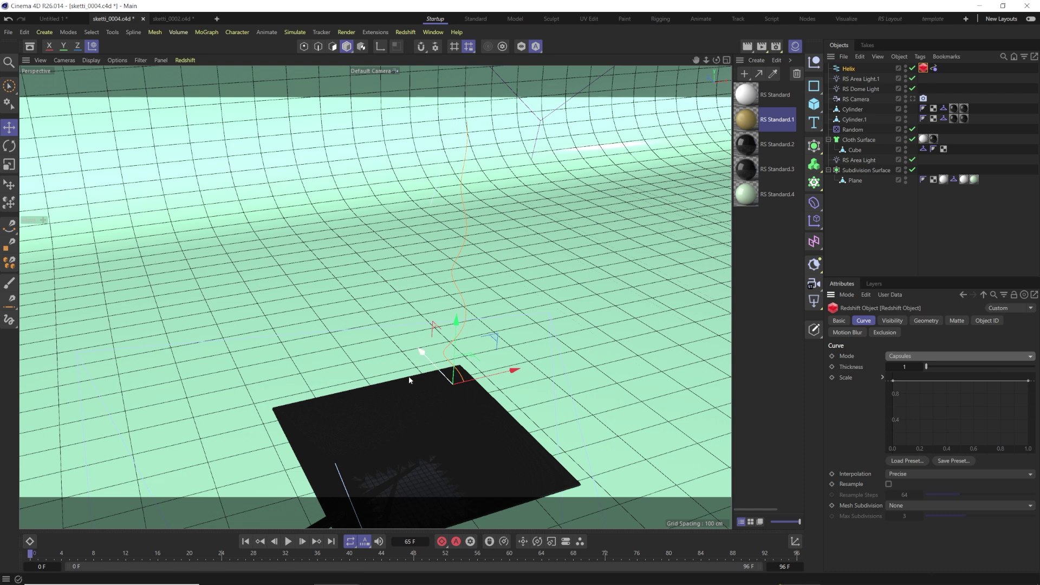
left_click(900, 367)
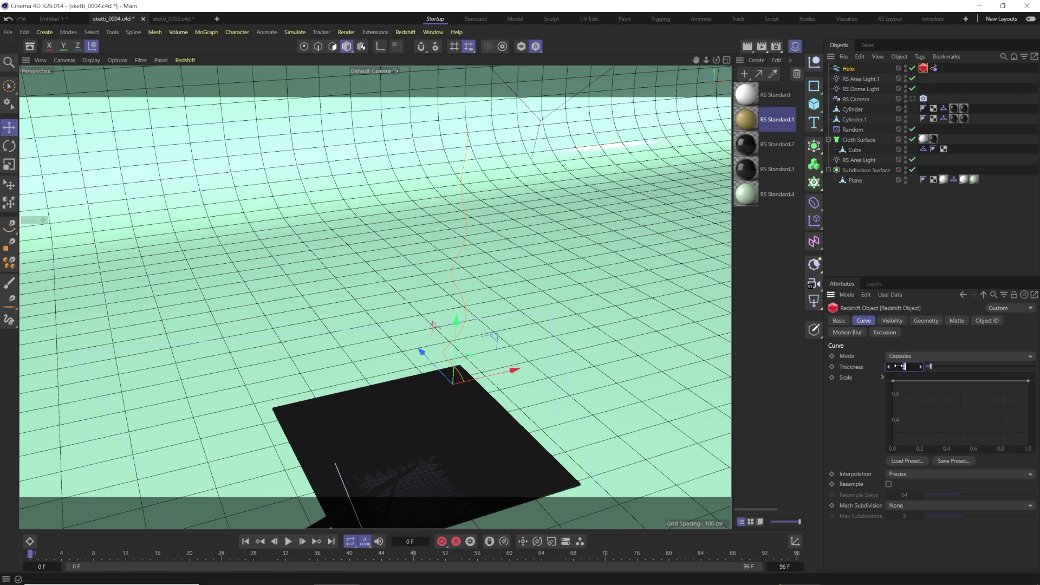
left_click(932, 68)
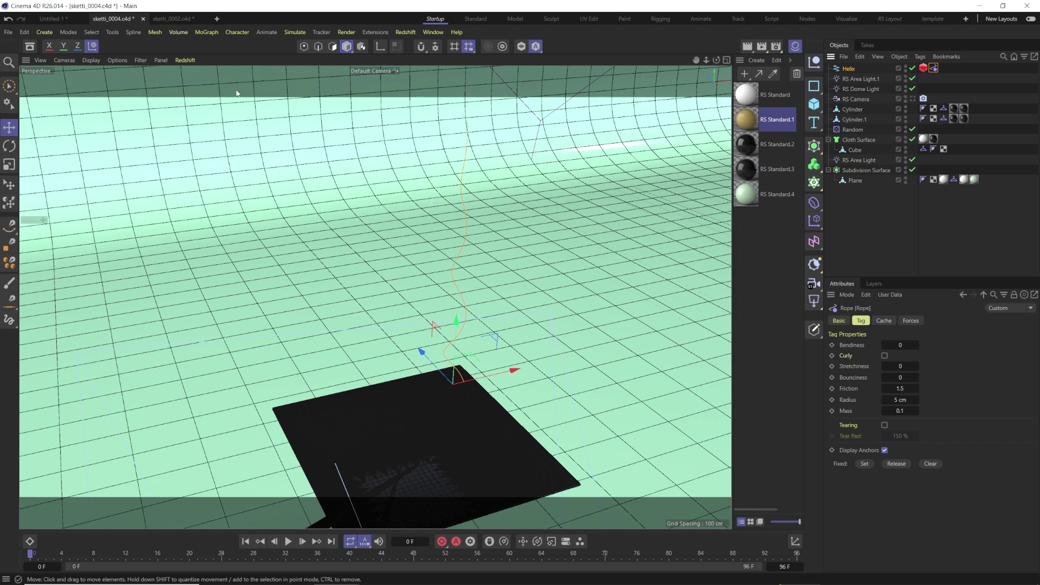
- Start a live Redshift IPR in the viewport, then stop it to return to the OpenGL view
left_click(184, 60)
left_click(206, 77)
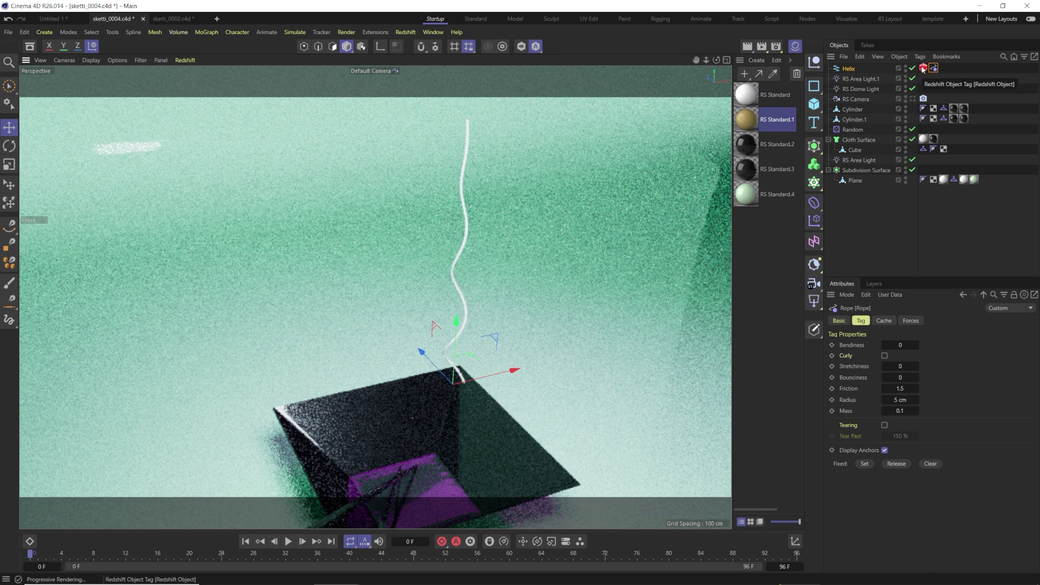
left_click(185, 60)
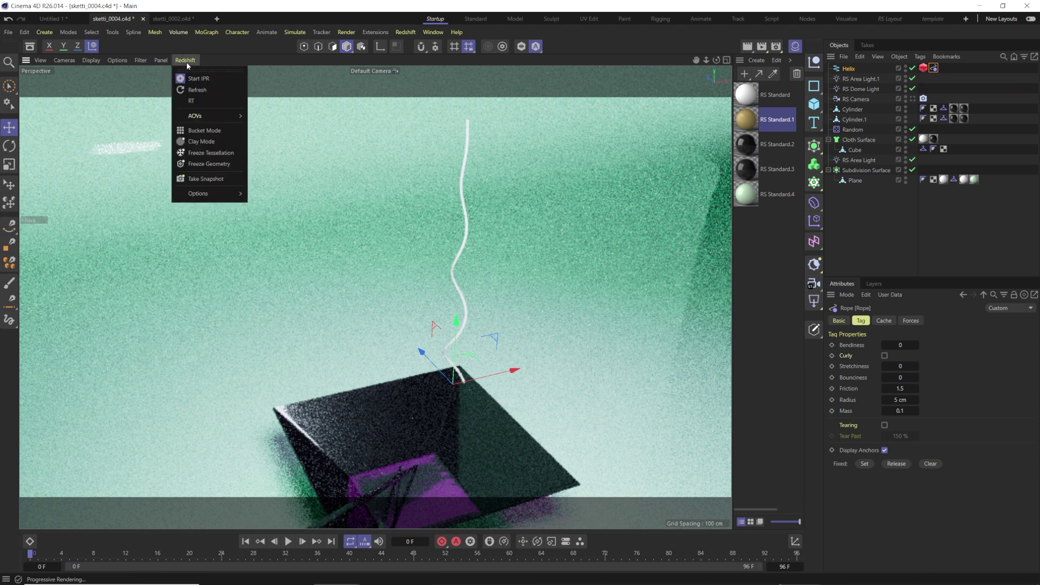
left_click(195, 79)
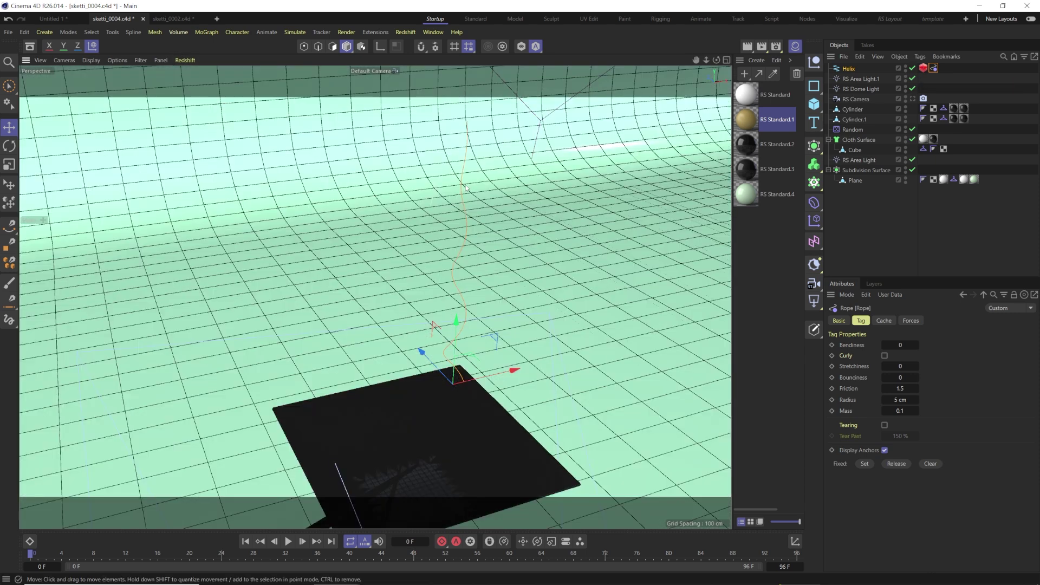
left_click(875, 400)
- Clone the rope Helix with a new Cloner, preview the playback, and rewind to frame 0
left_click(814, 182)
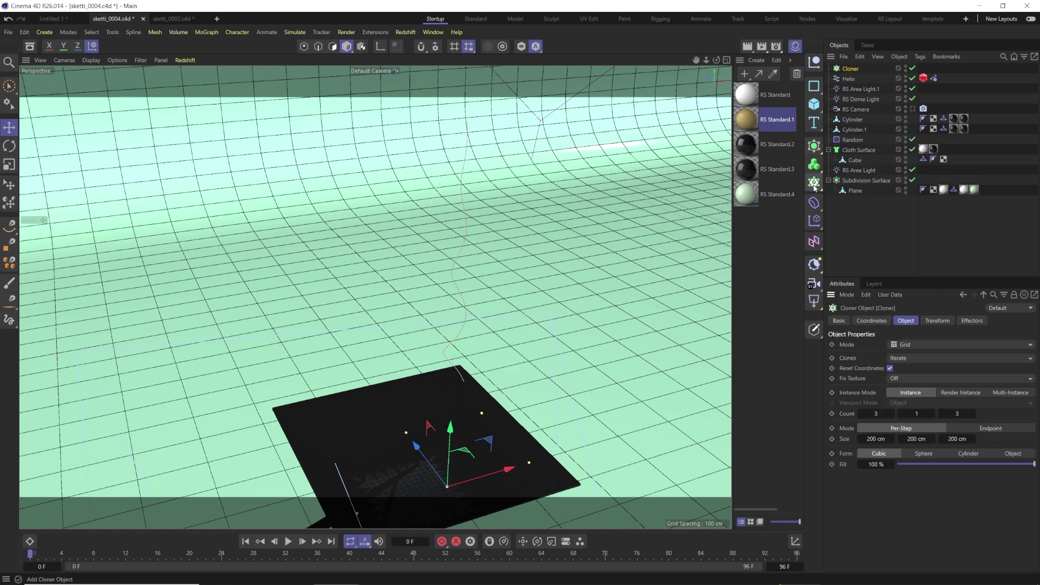
left_click_drag(845, 80, 851, 69)
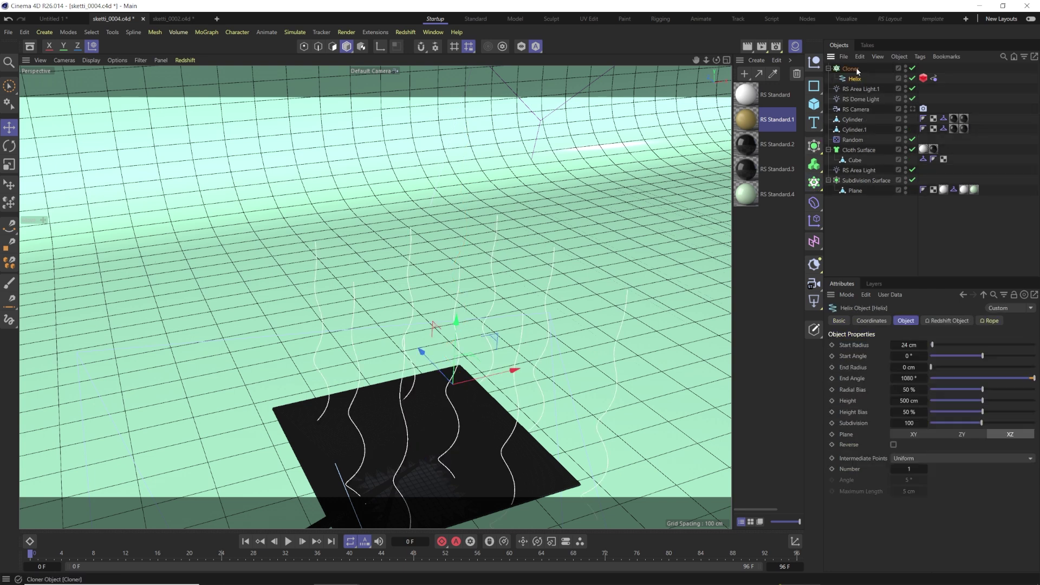
left_click(288, 541)
left_click(288, 541)
left_click(246, 541)
- Add a Rectangle spline carrying a copy of the Helix's Rope tag, and disable it
left_click(814, 90)
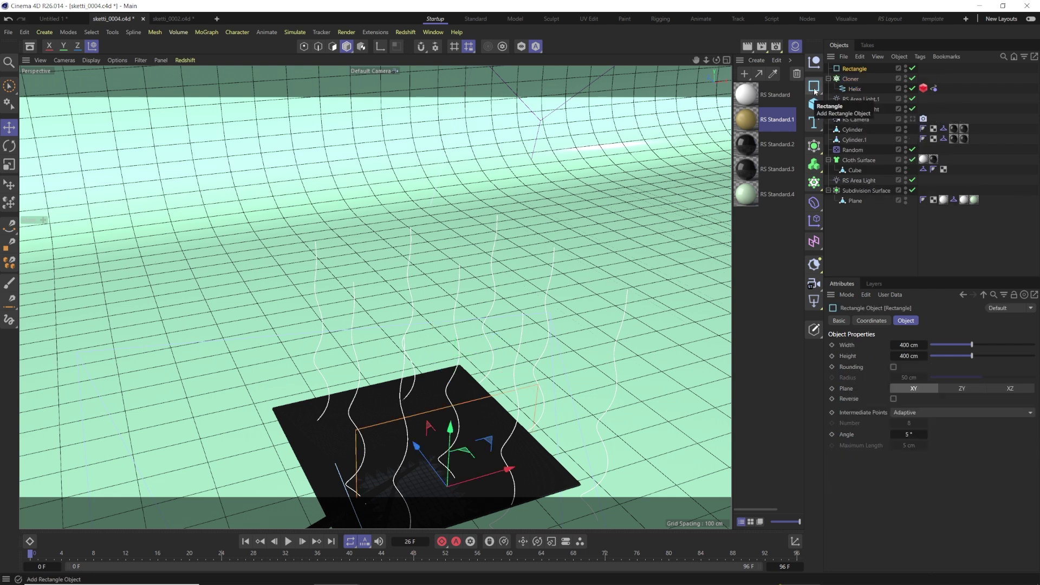
left_click(934, 89)
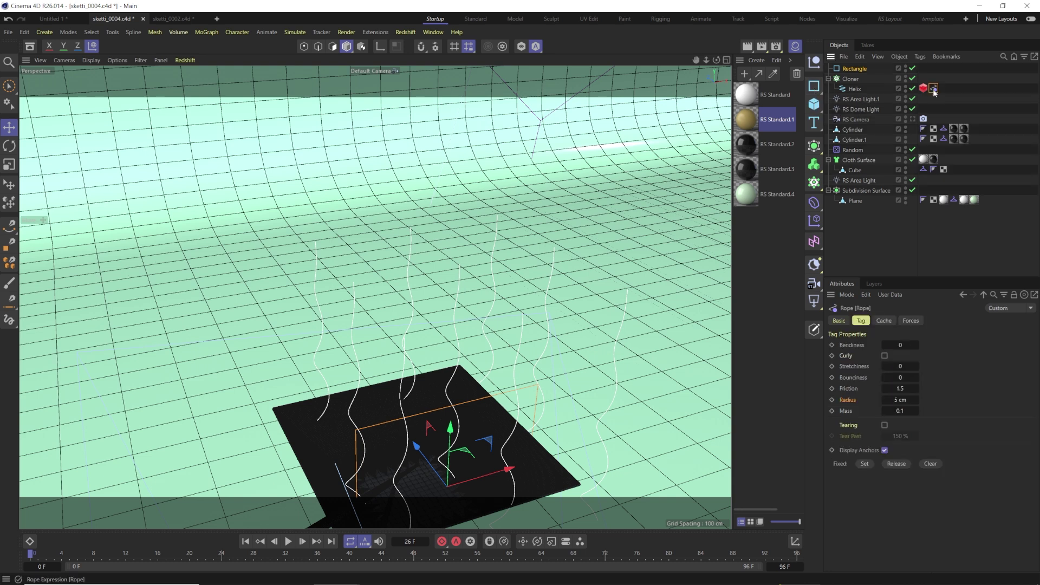
mouse_move(933, 91)
left_mouse_down()
mouse_move(937, 73)
mouse_move(924, 69)
left_mouse_up()
mouse_move(854, 69)
left_mouse_down()
mouse_move(862, 74)
mouse_move(853, 69)
left_mouse_up()
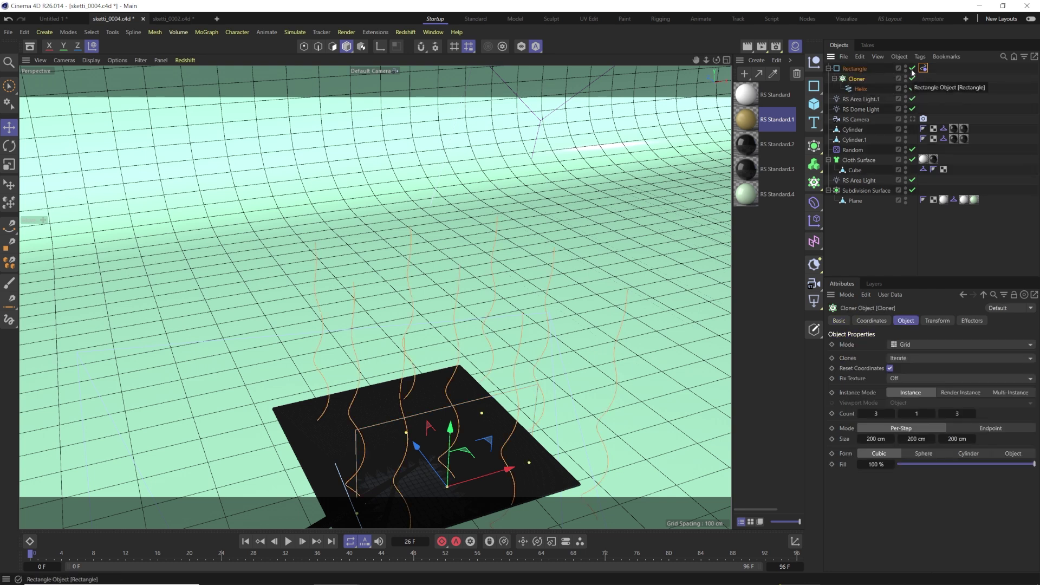
left_click(912, 68)
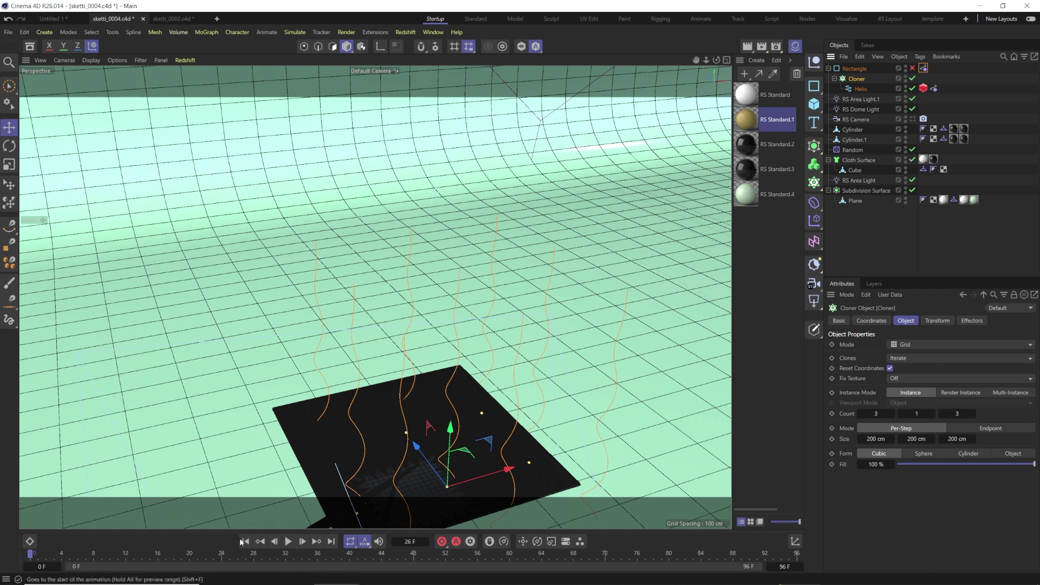
- Lift the helix cloner higher along Y, test the rope drop, then reset to frame 0
left_click_drag(447, 469, 452, 298)
left_click(287, 541)
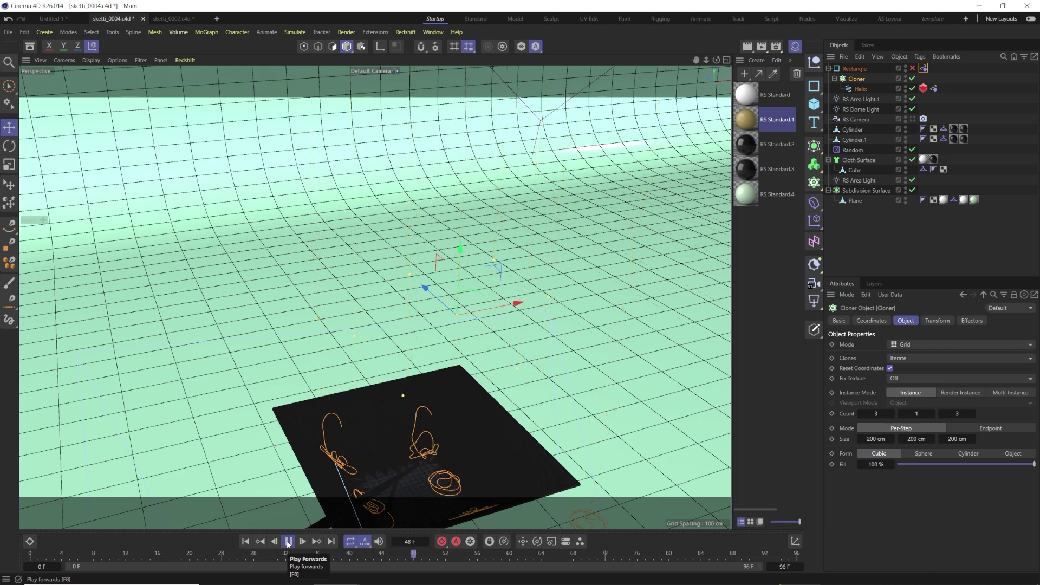
left_click(288, 542)
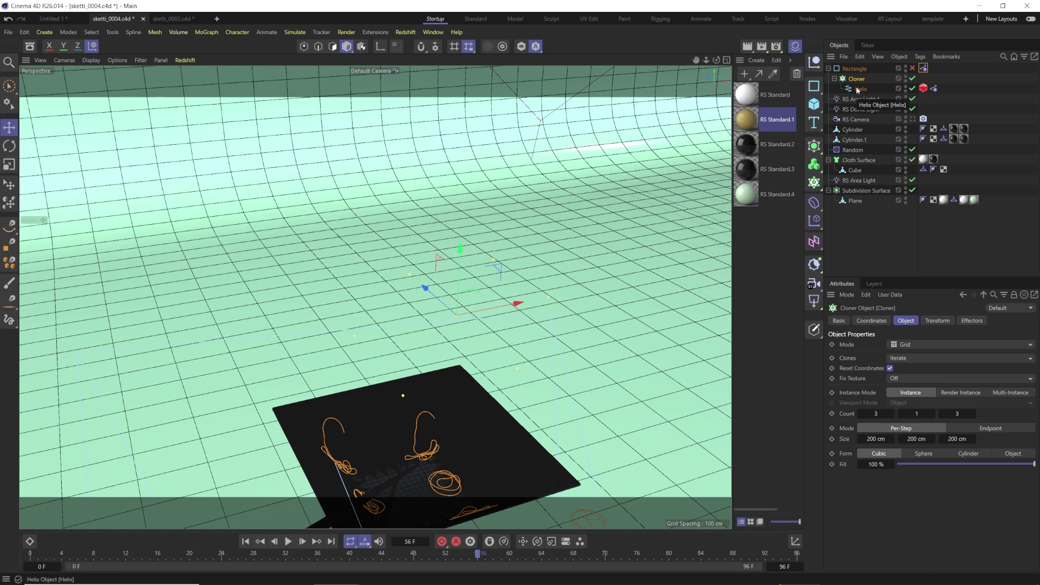
left_click(856, 69)
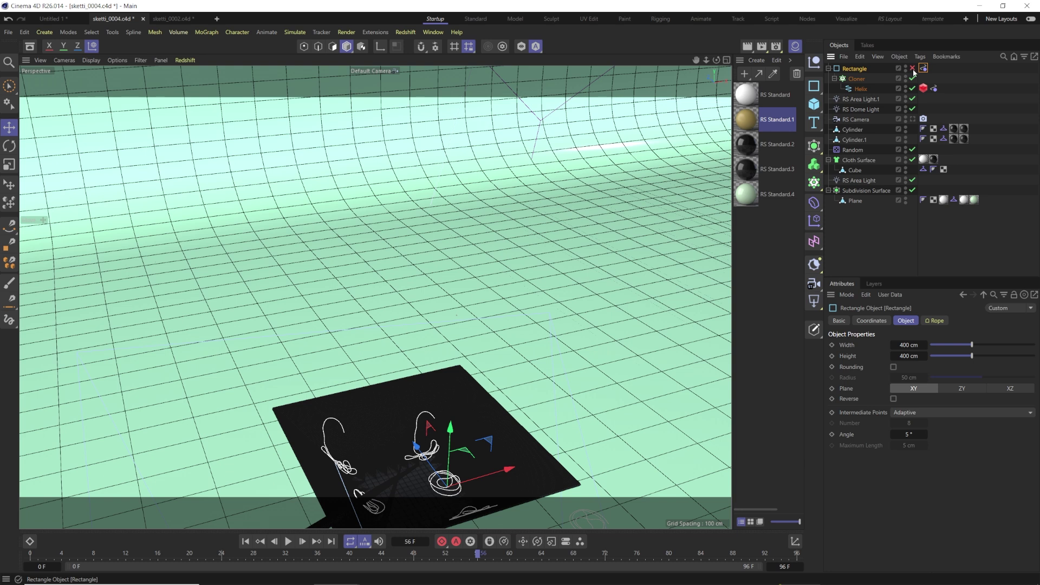
key("shift+f")
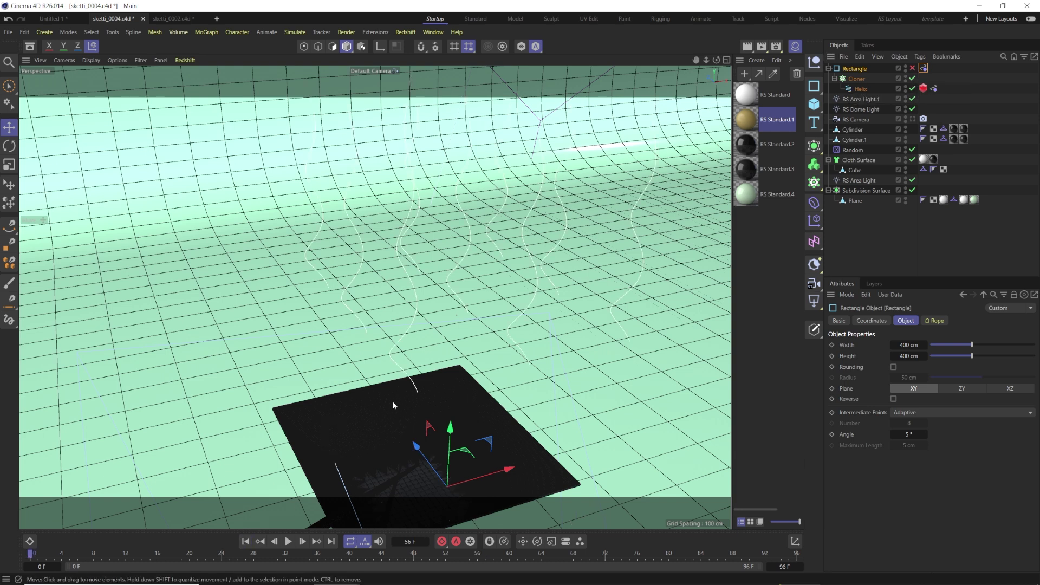
- Set the Cloner to a 12×1×12 grid spaced 20 cm by 40 cm and shift it left
left_click(858, 79)
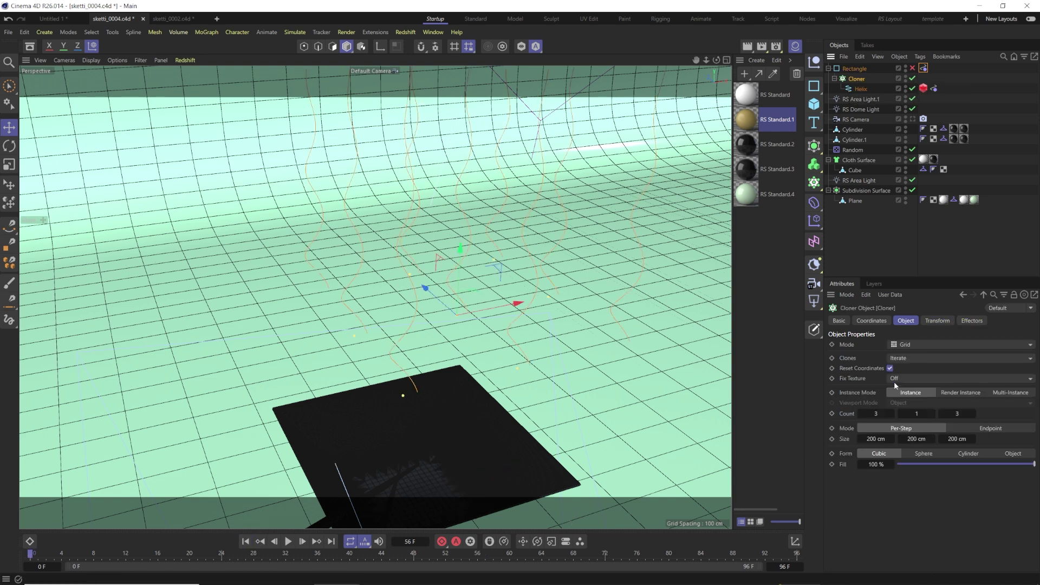
double_click(876, 413)
type("12")
double_click(957, 413)
type("12")
double_click(876, 439)
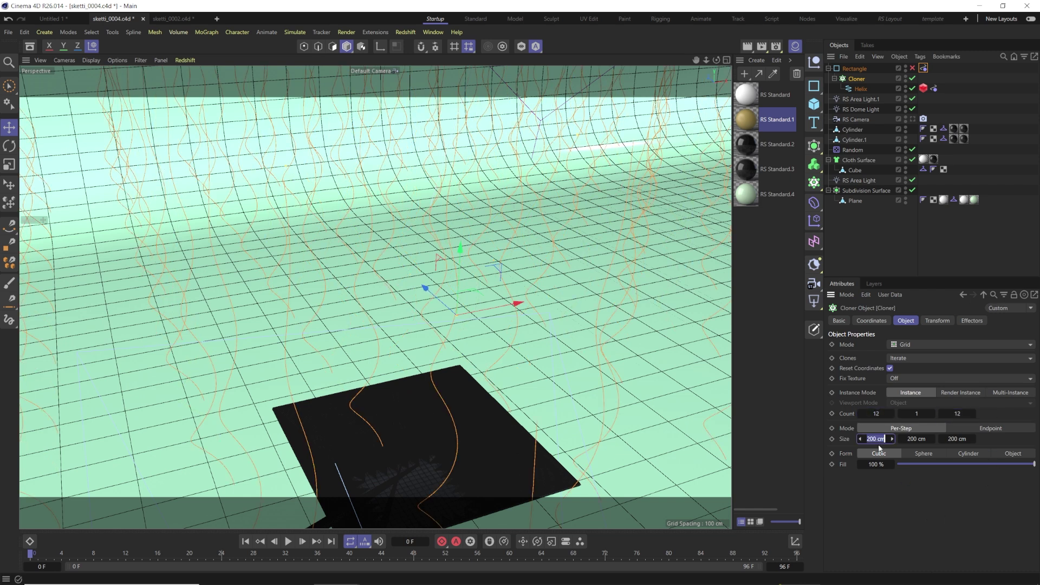
type("20")
double_click(957, 439)
key("BackSpace")
type("4")
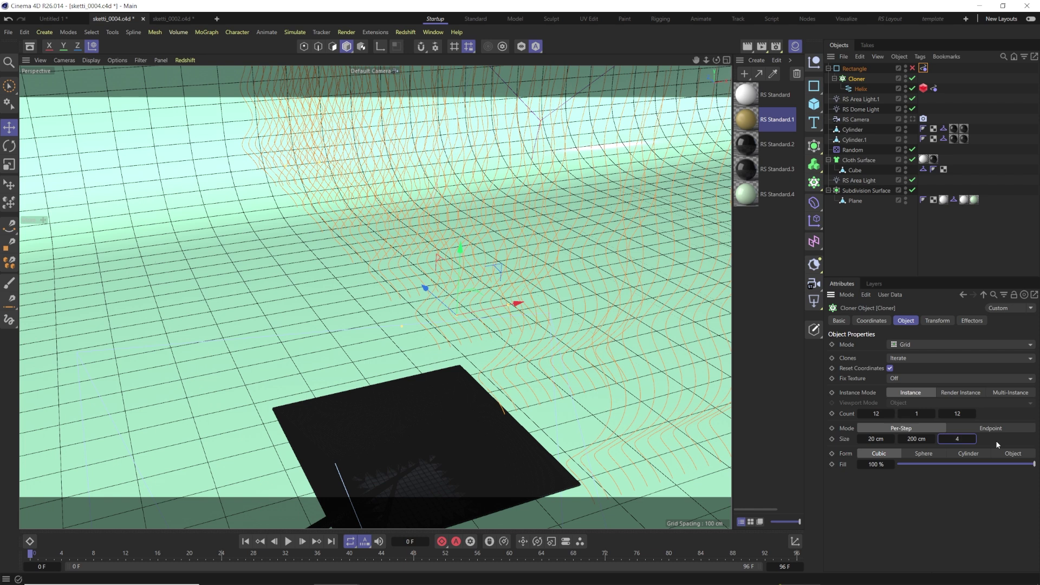
type("0")
key("Return")
left_click_drag(512, 309, 382, 228)
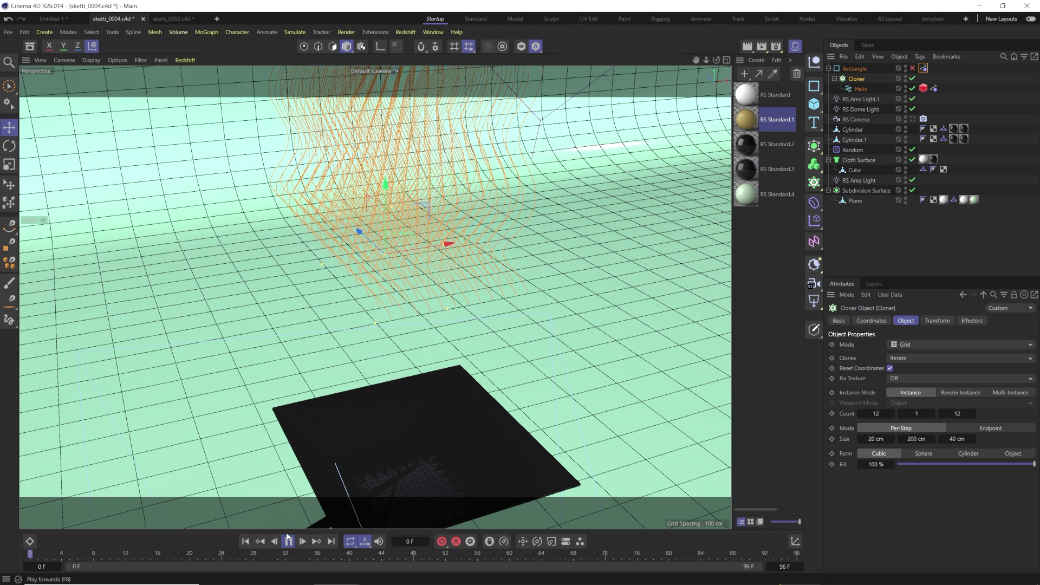
- Play a test drop of the noodles into the bowl, then rewind and select the Cloner
left_click(288, 537)
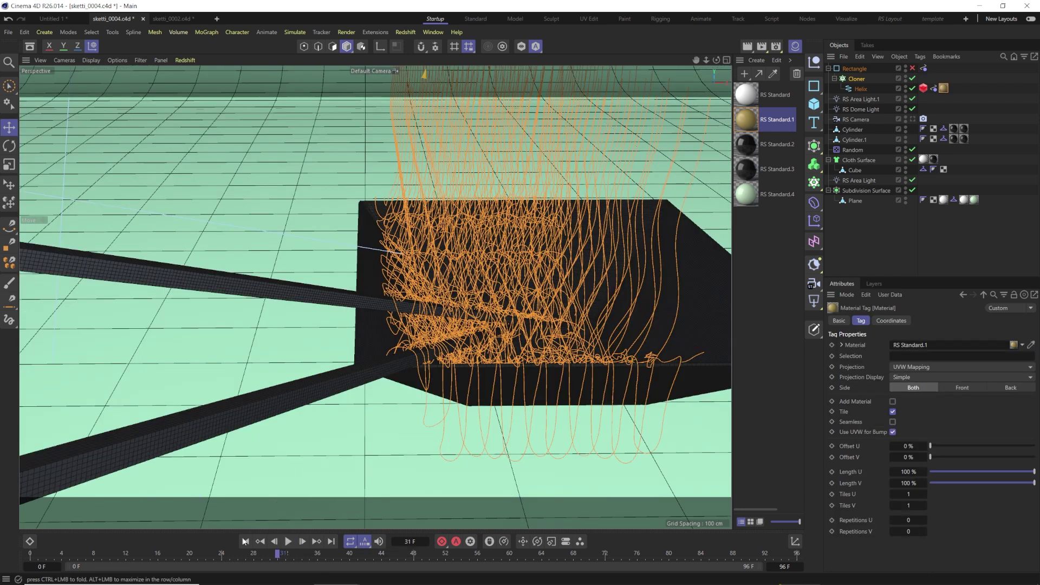
left_click(245, 541)
left_click(850, 77)
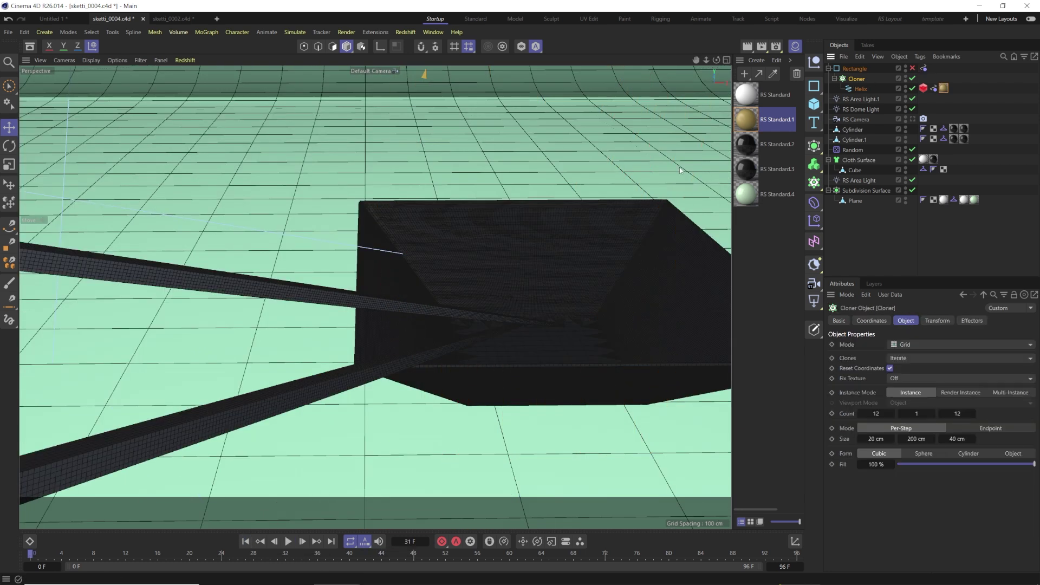
scroll(483, 321, "down", 10)
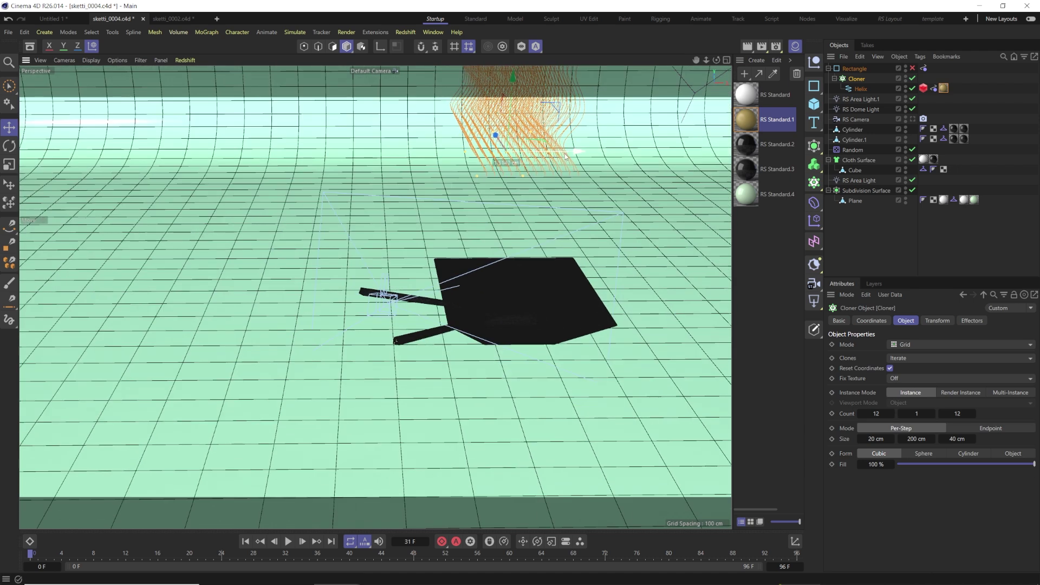
- Slide the noodle Cloner along X, deselect everything, and review the project's Simulation settings
left_click_drag(565, 156, 573, 156)
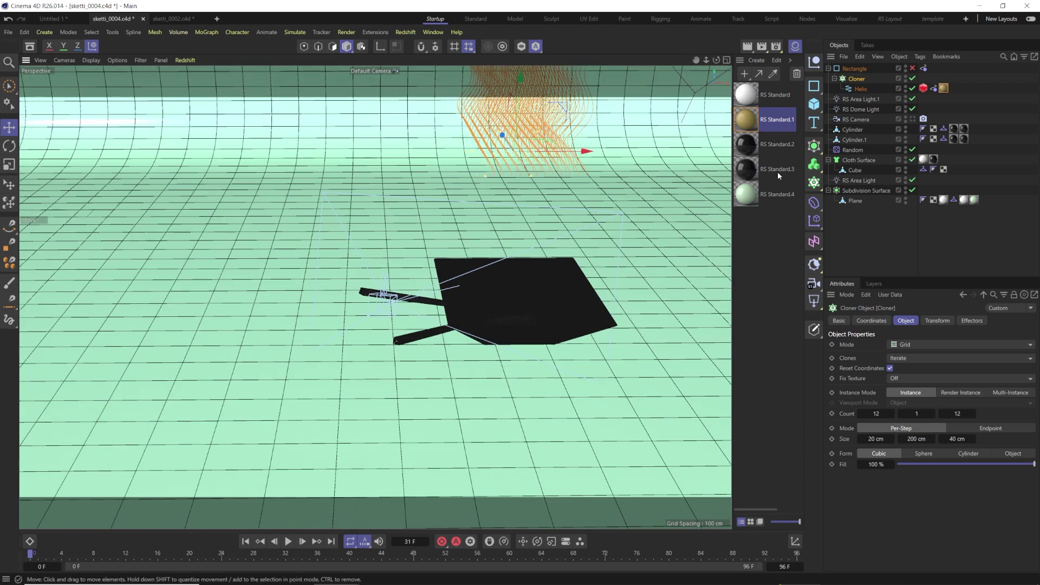
left_click(895, 228)
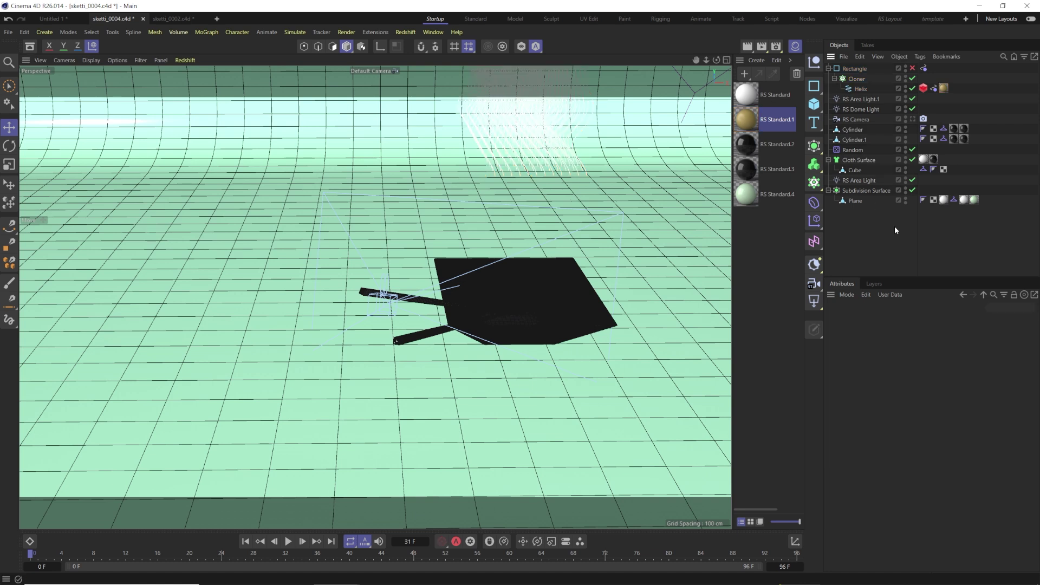
key("ctrl+d")
scroll(982, 328, "down", 1)
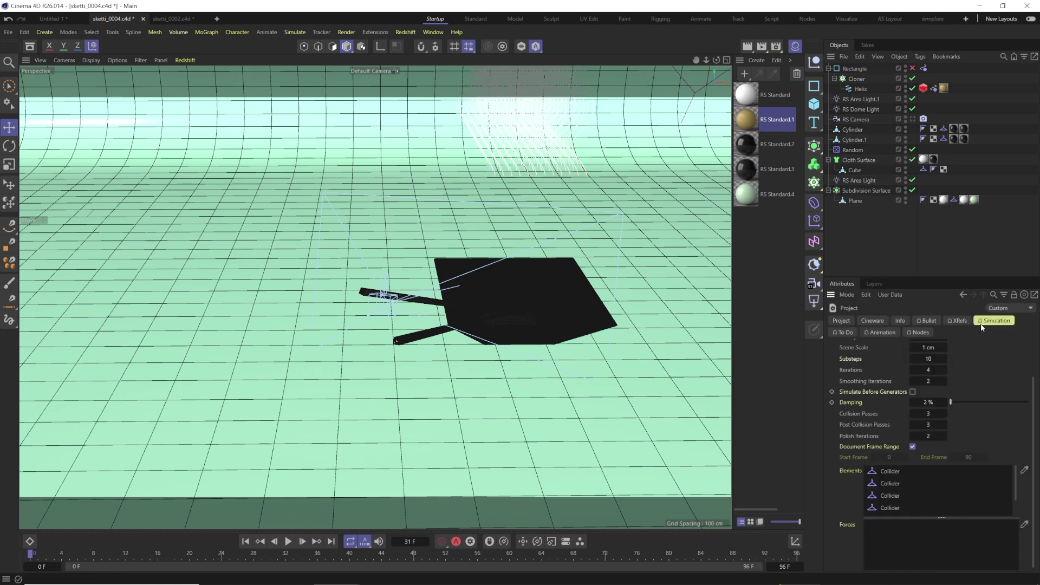
scroll(978, 390, "up", 2)
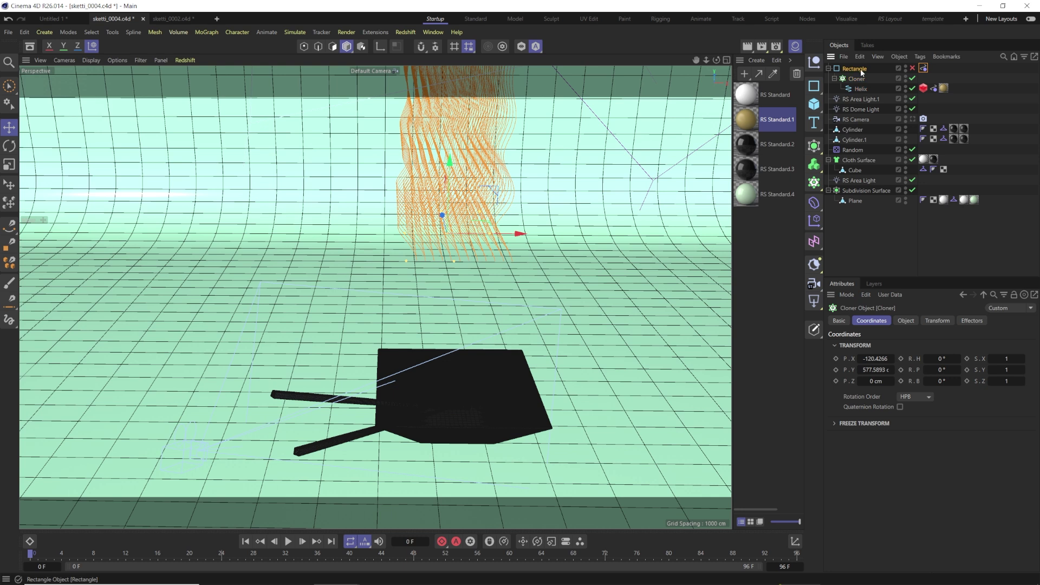
- Add a Random effector from the MoGraph effectors menu
left_click(206, 33)
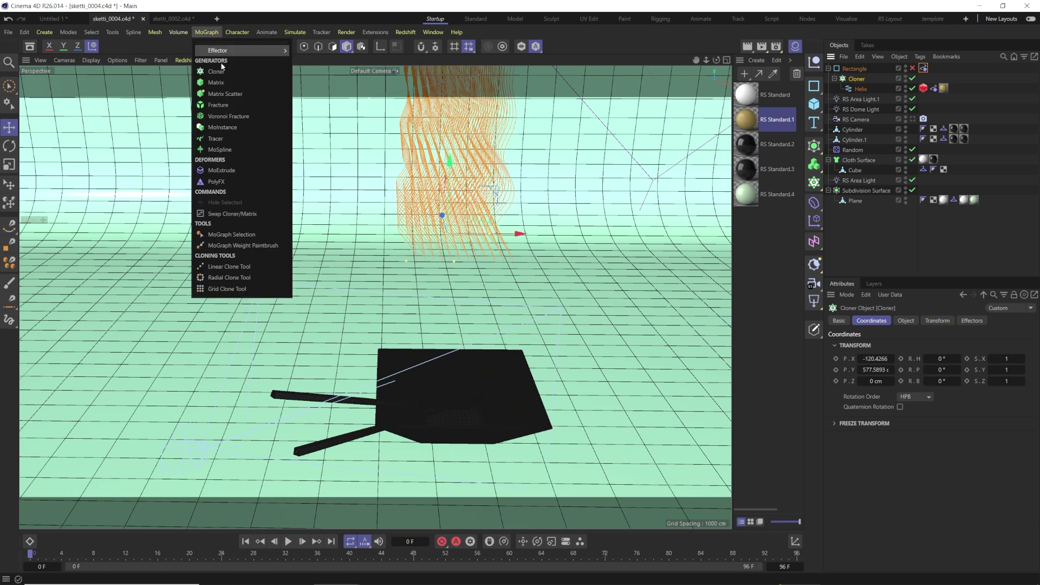
mouse_move(228, 50)
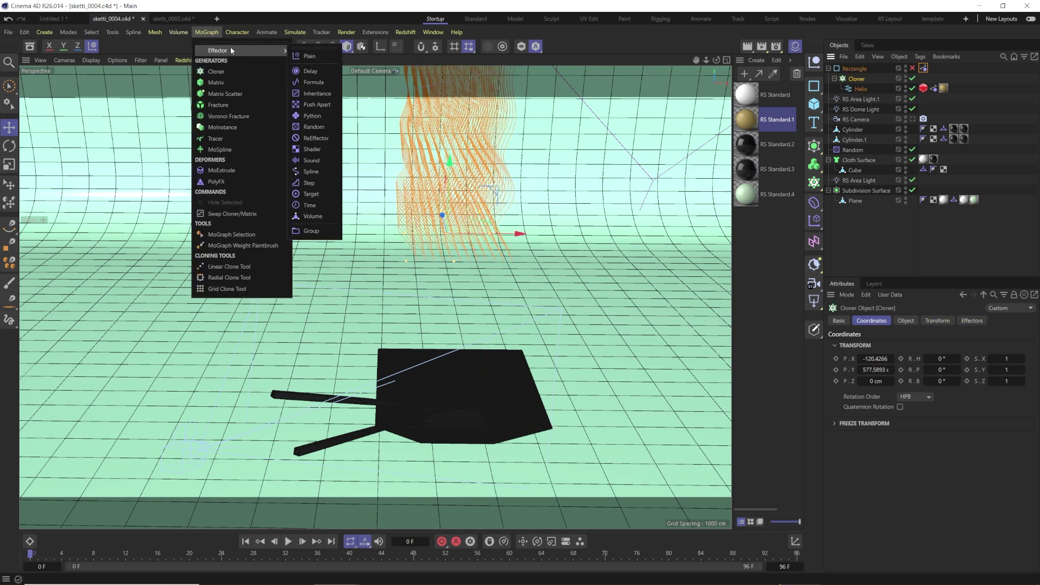
left_click(314, 126)
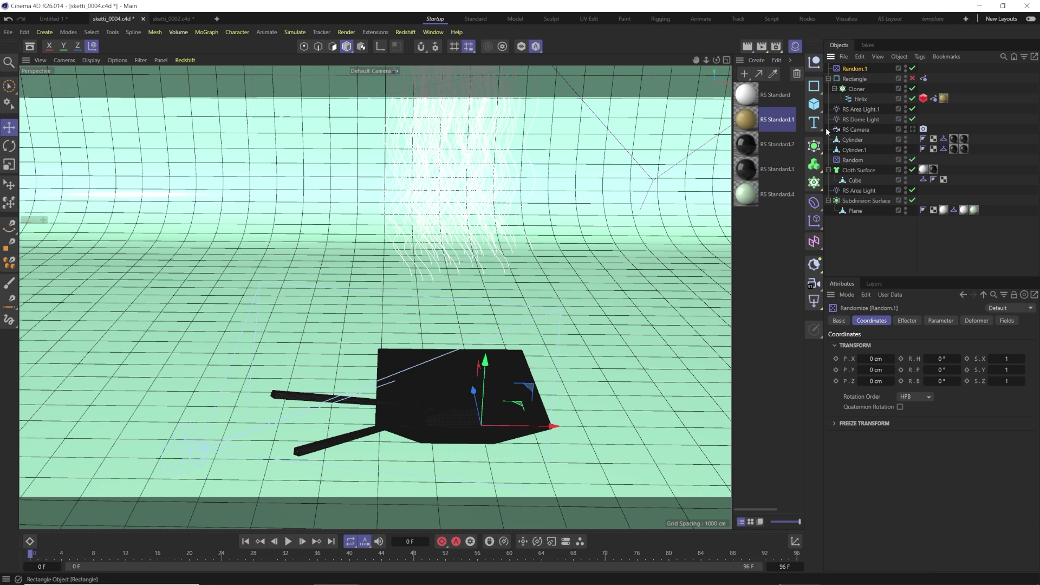
- Set Random.1's P.Y to 200 cm and enable rotation with 1° on each axis
left_click(940, 320)
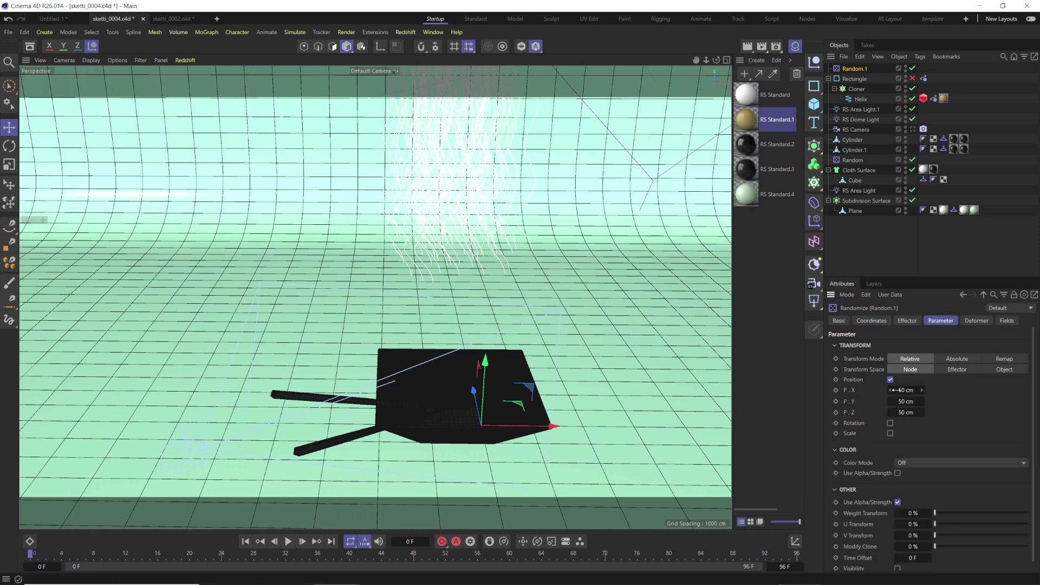
type("200")
key("Return")
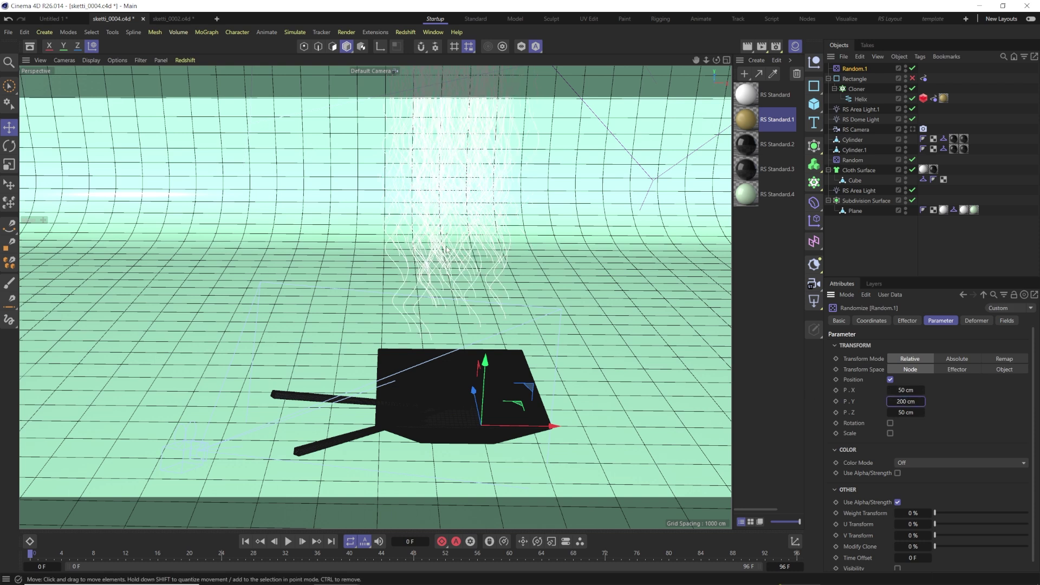
left_click(890, 423)
left_click(906, 433)
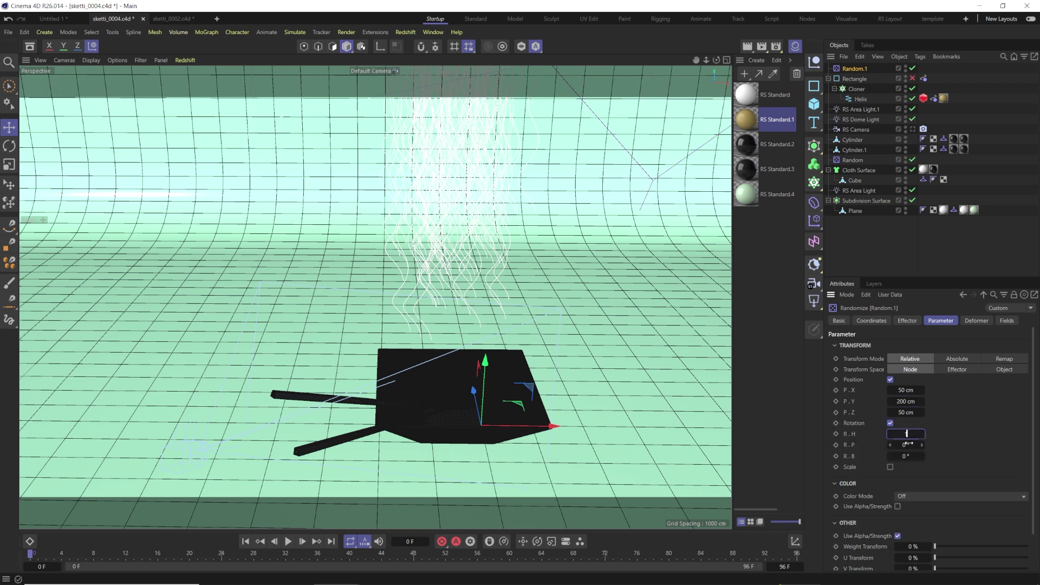
type("1")
key("Tab")
type("1")
key("Tab")
type("1")
key("Return")
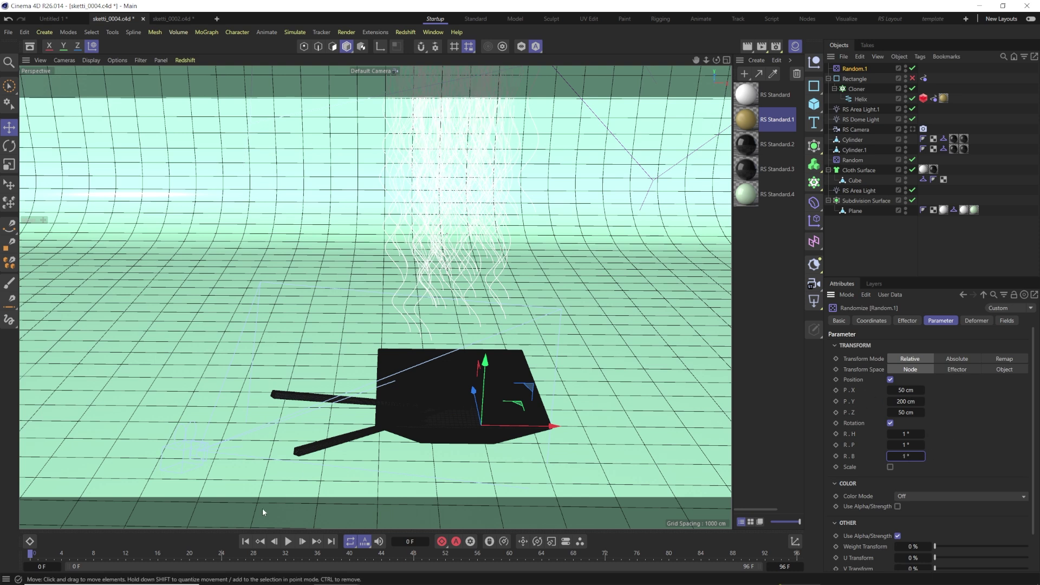
- Test-play the rope simulation, then select both Rope tags and run Cache Scene
left_click(288, 541)
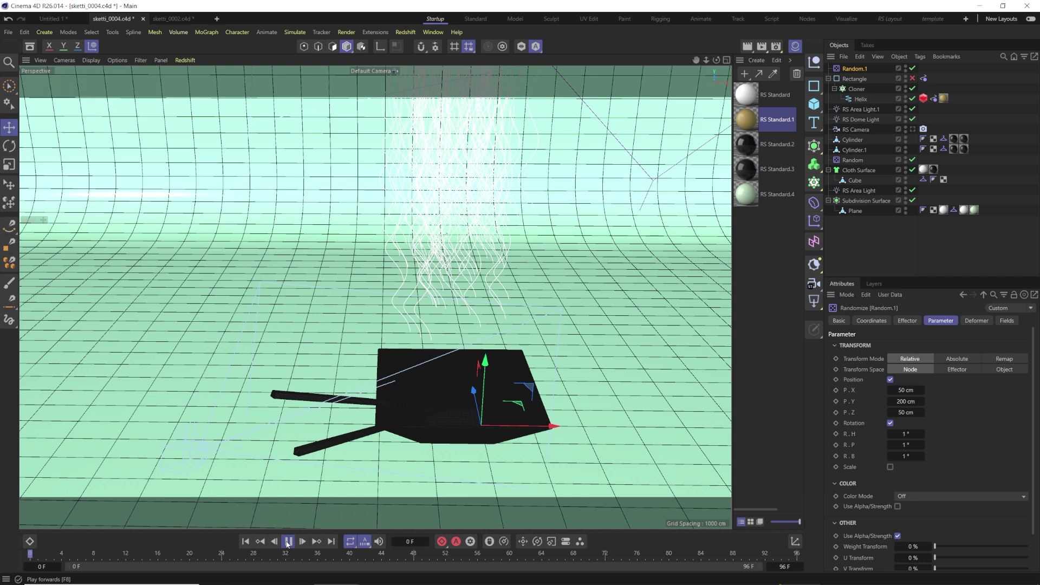
left_click(287, 542)
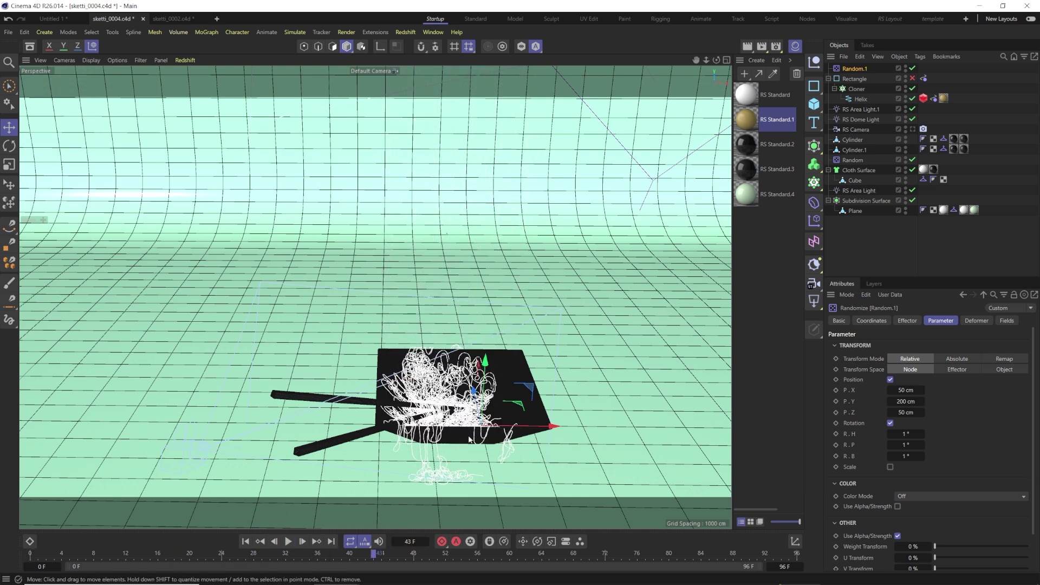
left_click(933, 99)
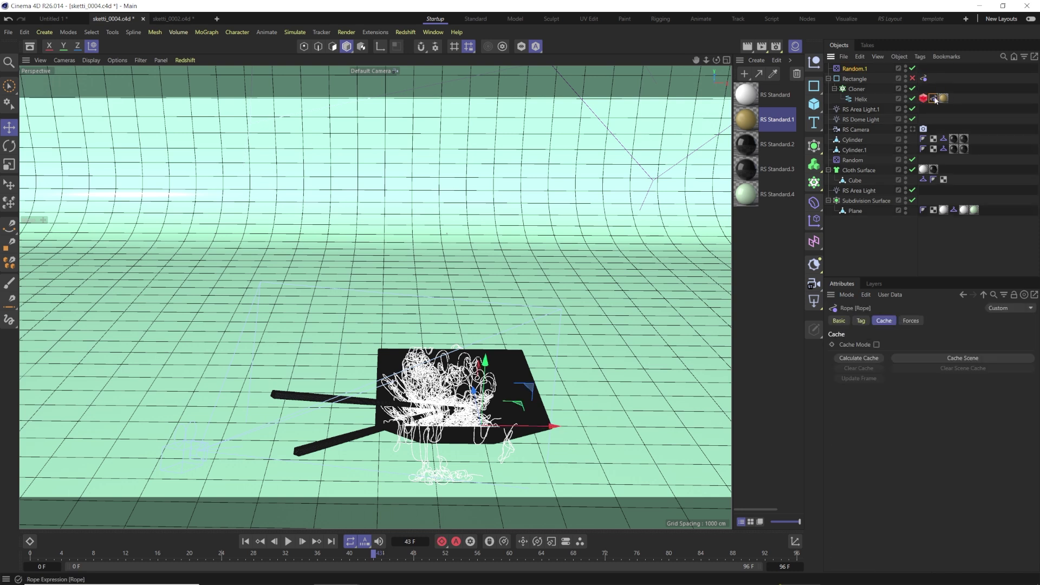
left_click(924, 79)
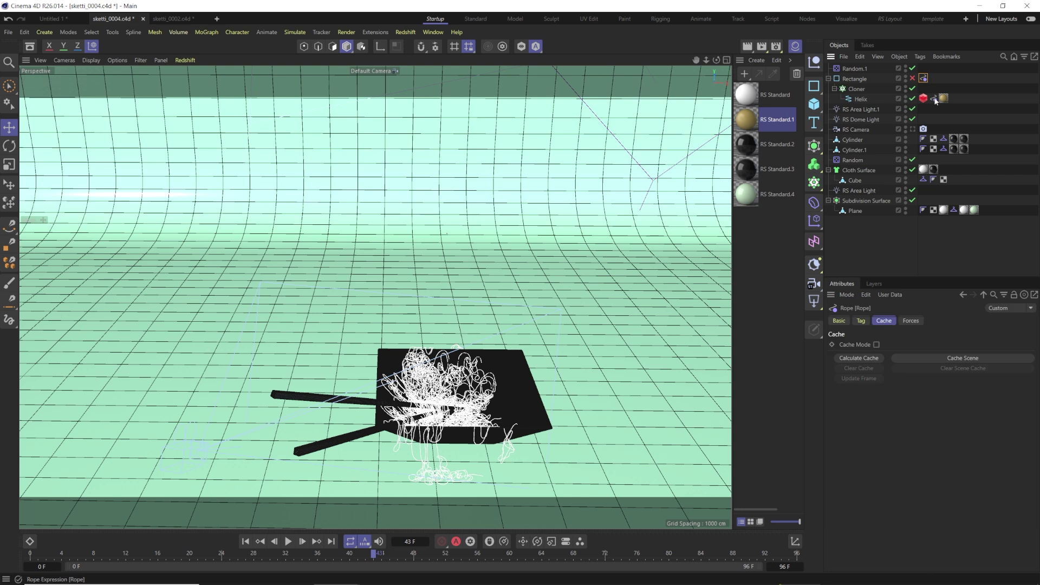
left_click(934, 98, "ctrl")
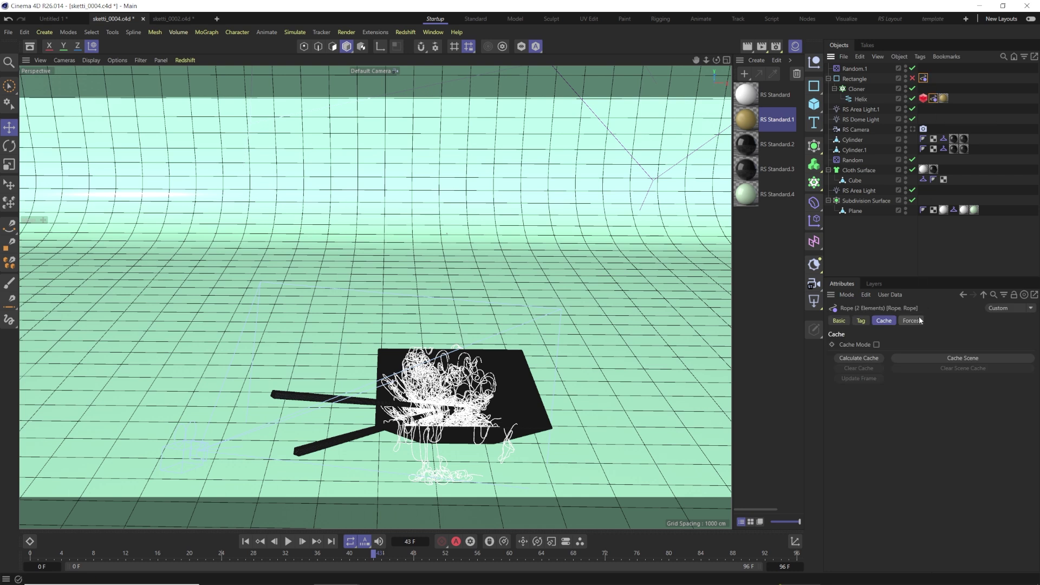
left_click(925, 360)
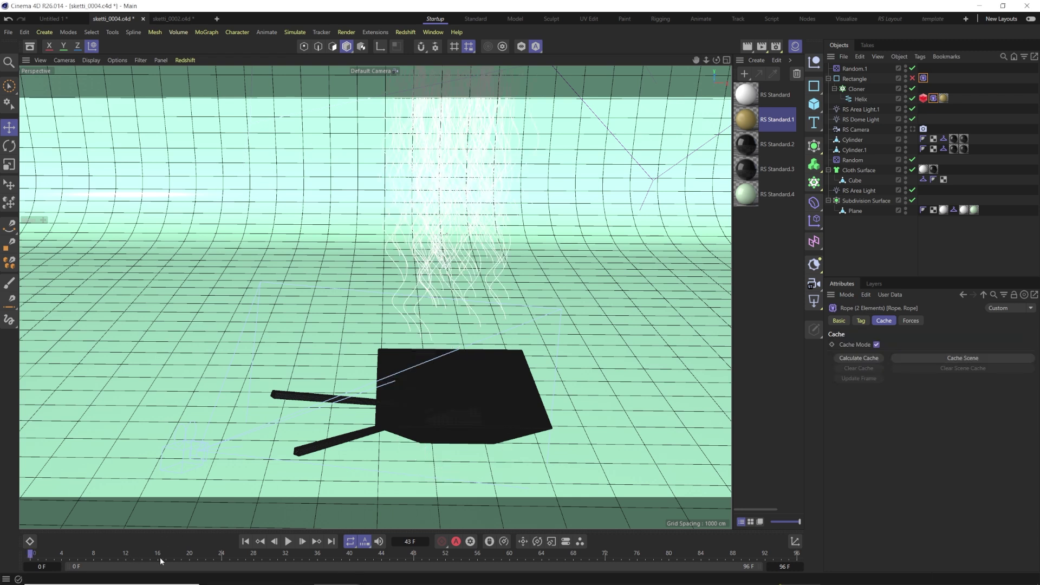
- Scrub the cached fall from frame 33 through 77 to frame 96, selecting Cylinder.1
left_click(293, 554)
left_click_drag(280, 553, 613, 546)
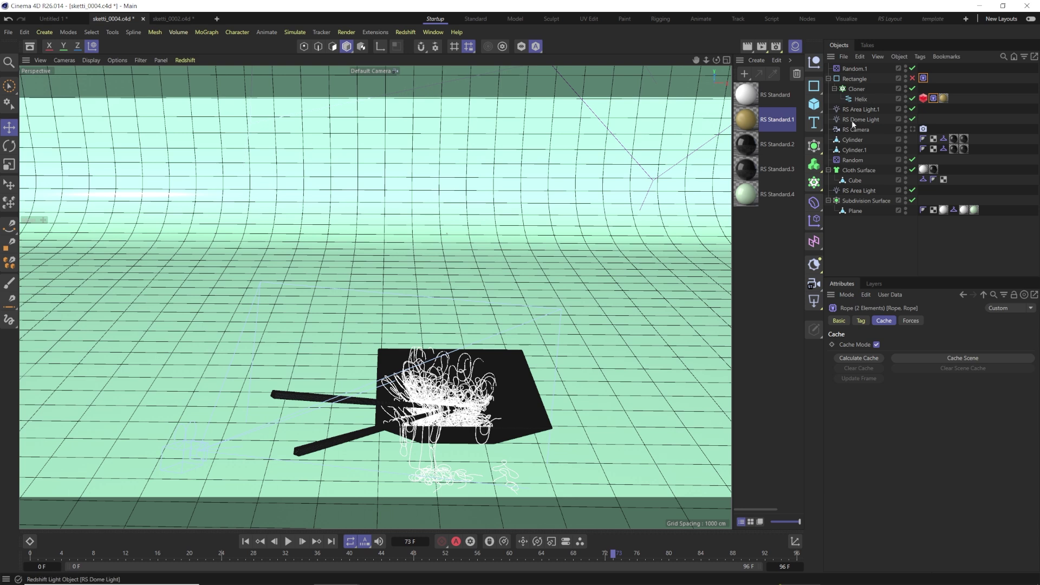
left_click(853, 150)
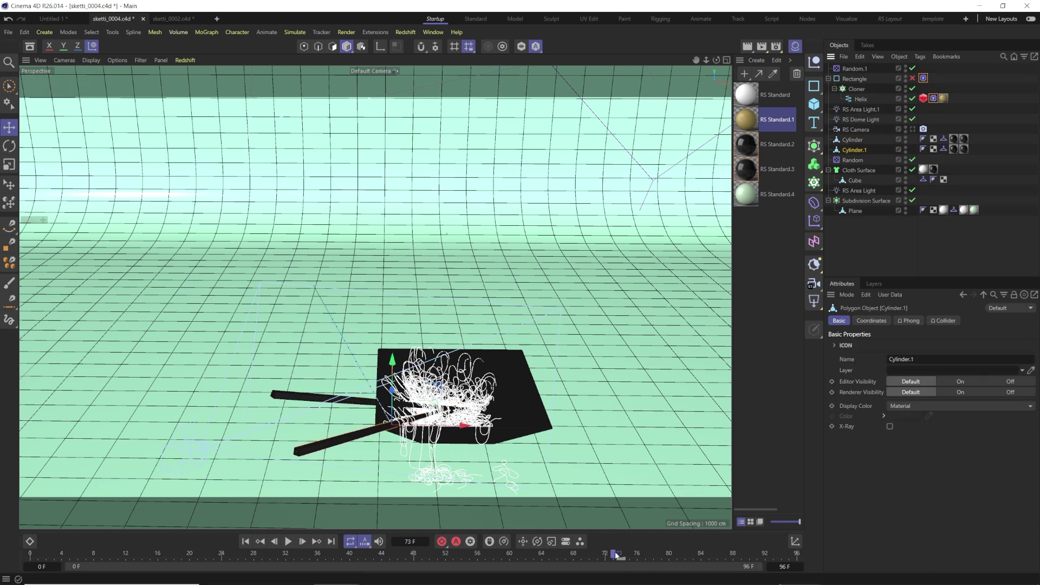
left_click_drag(613, 552, 777, 494)
scroll(302, 312, "up", 5)
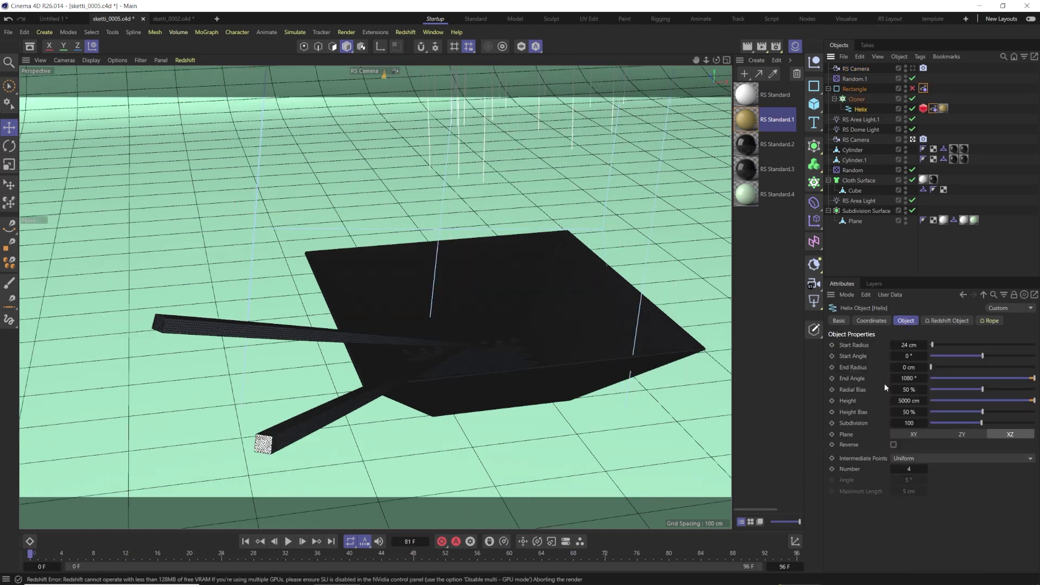
- Set the Helix height to 2000 cm with 3 intermediate points
left_click(903, 400)
type("2000")
key("Return")
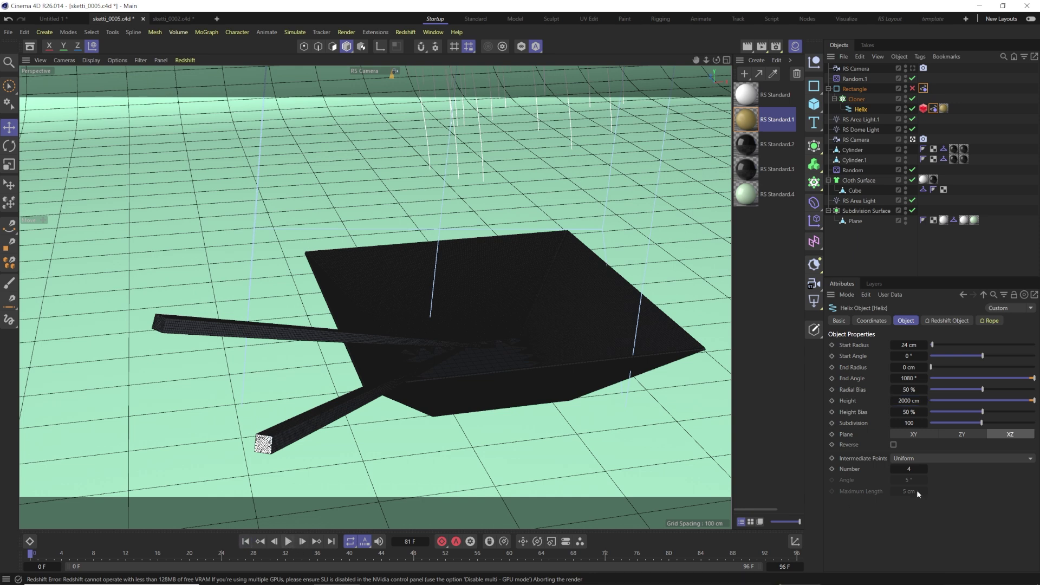
left_click(894, 469)
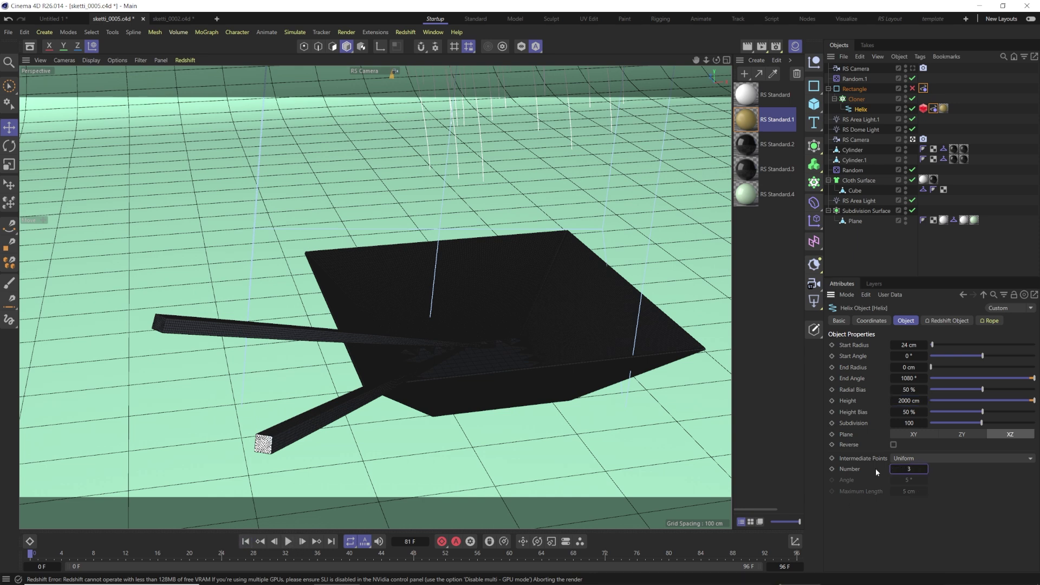
- Replay the rope simulation through to the end
left_click(288, 542)
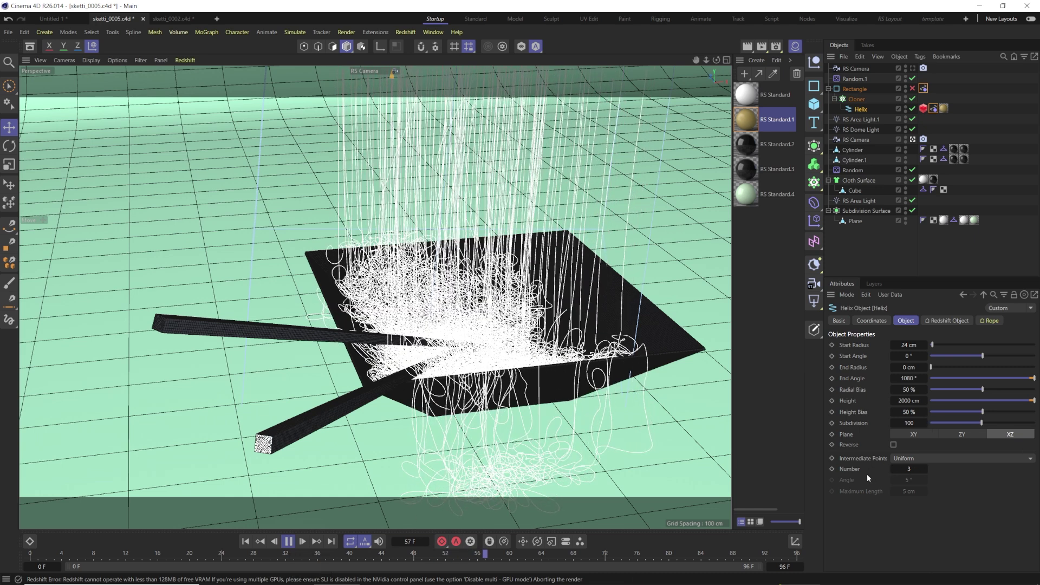
left_click(289, 541)
left_click(405, 31)
left_click(424, 112)
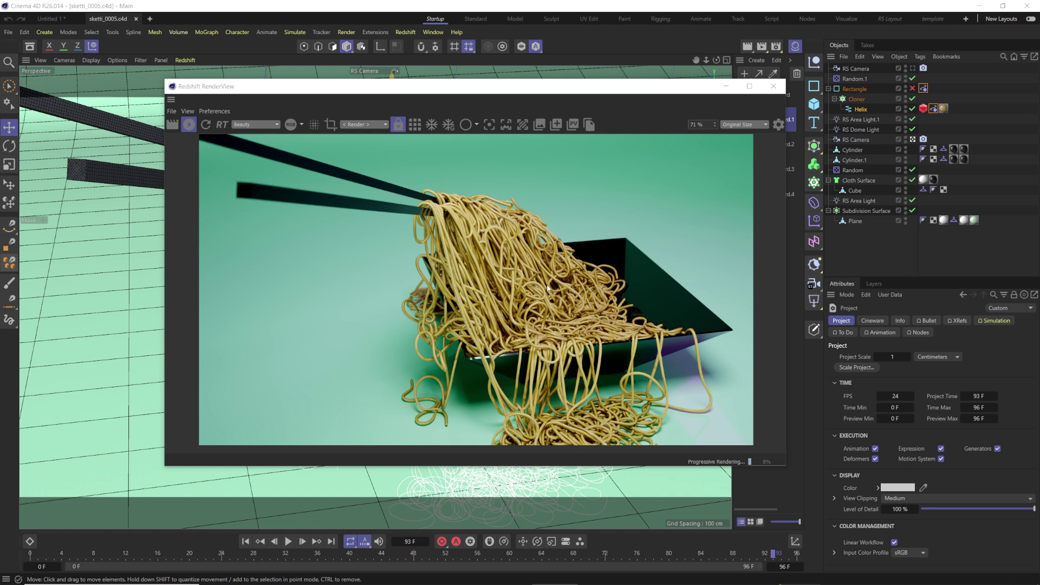
left_click(773, 86)
left_click(857, 99)
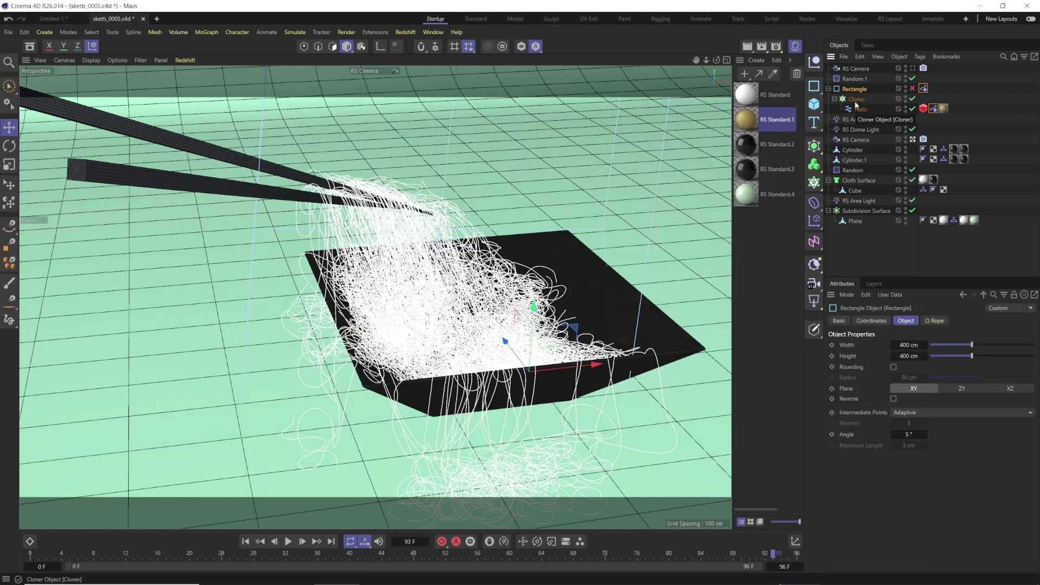
left_click(855, 89)
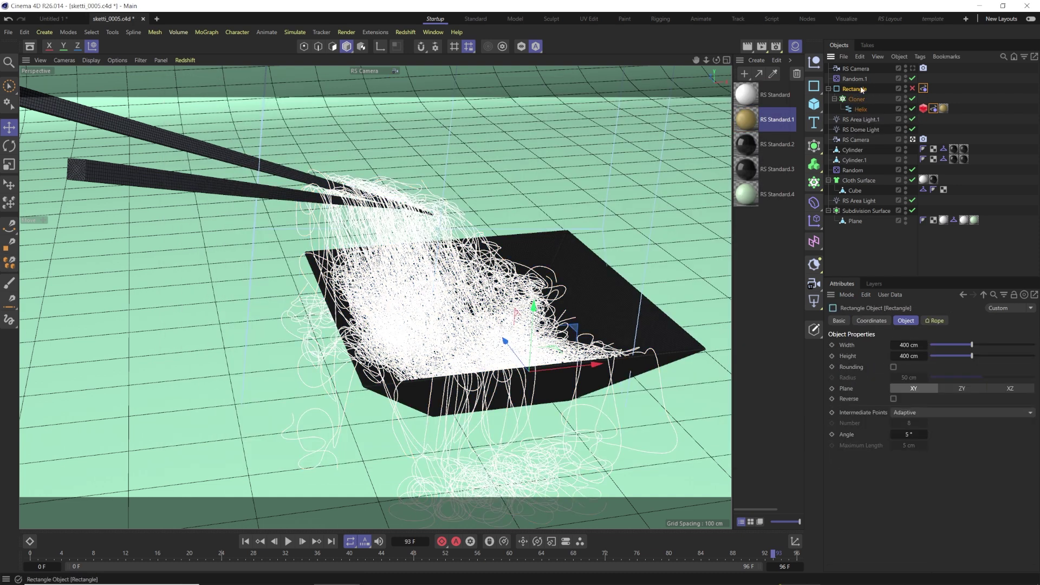
left_click(856, 99)
left_click(854, 89)
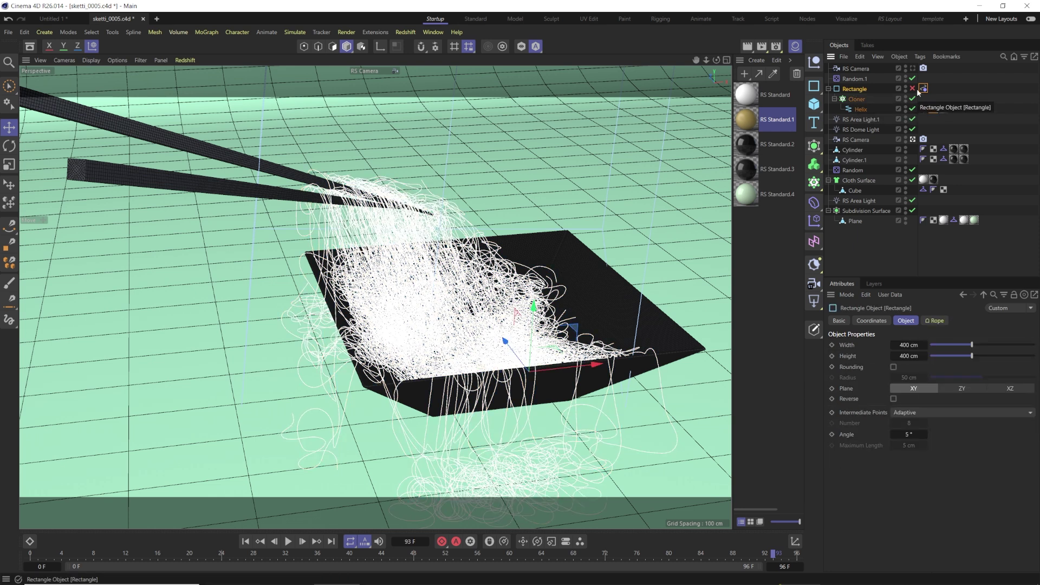
left_click(856, 99)
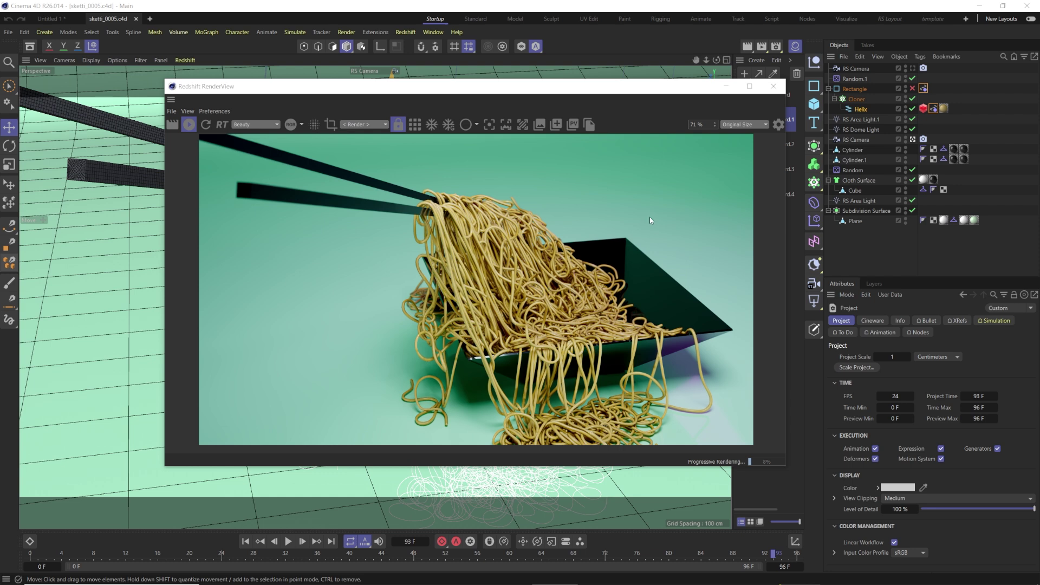
left_click(774, 87)
- Inspect the Rectangle, Cloner and Helix objects, ending with the Cloner selected
left_click(854, 89)
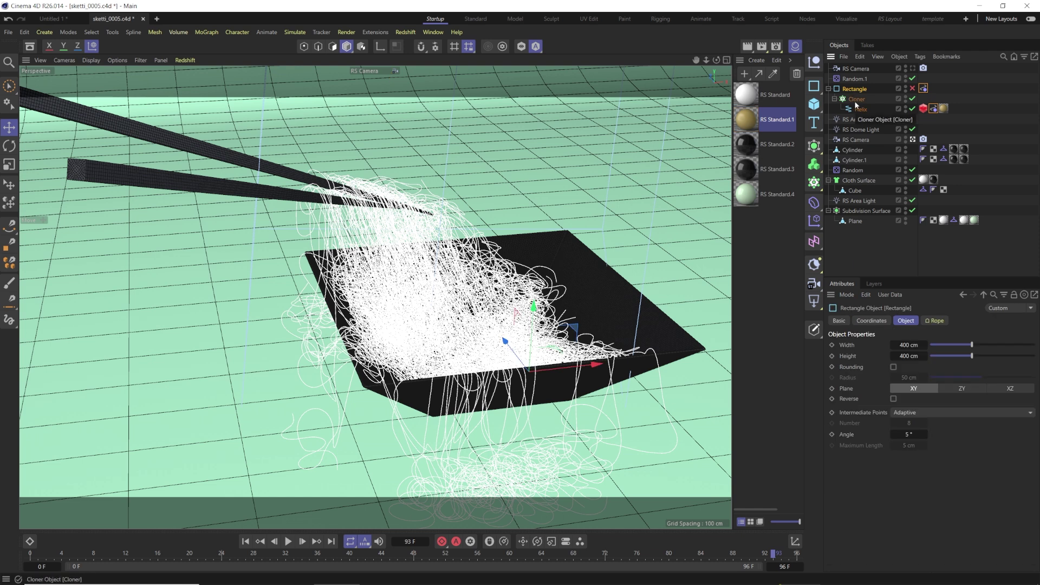
left_click(854, 101)
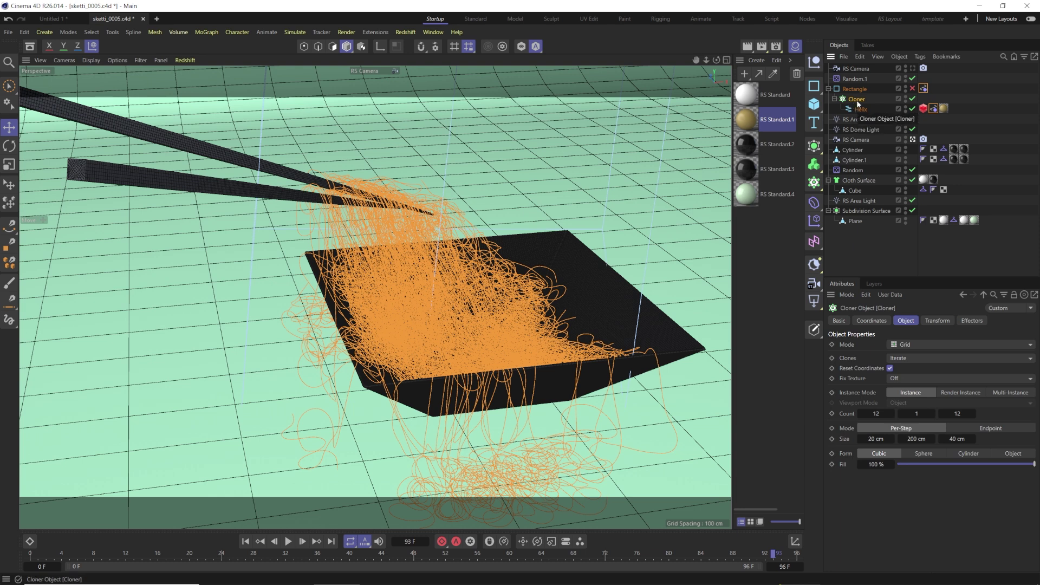
left_click(855, 90)
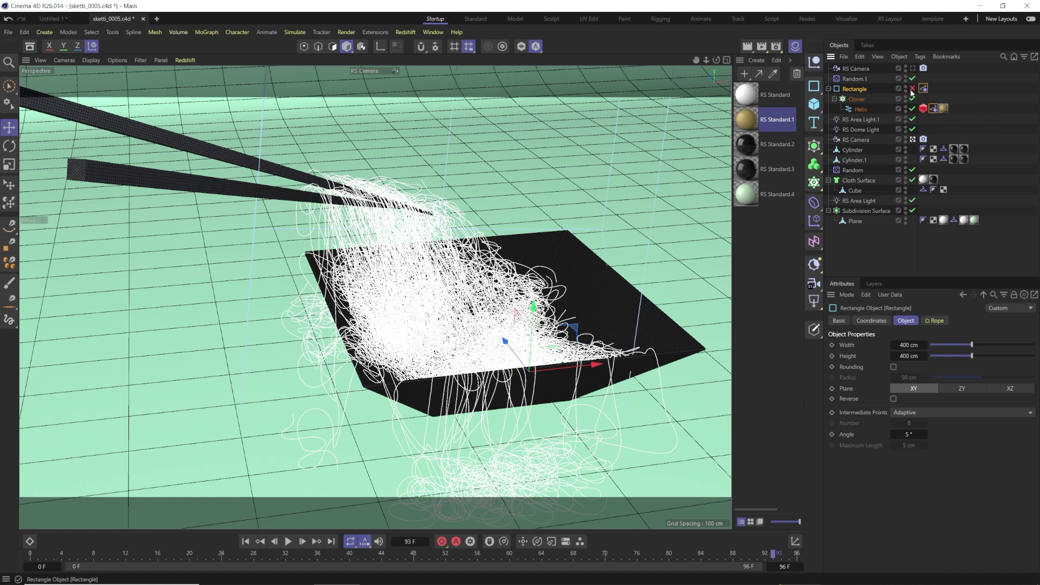
left_click(860, 109)
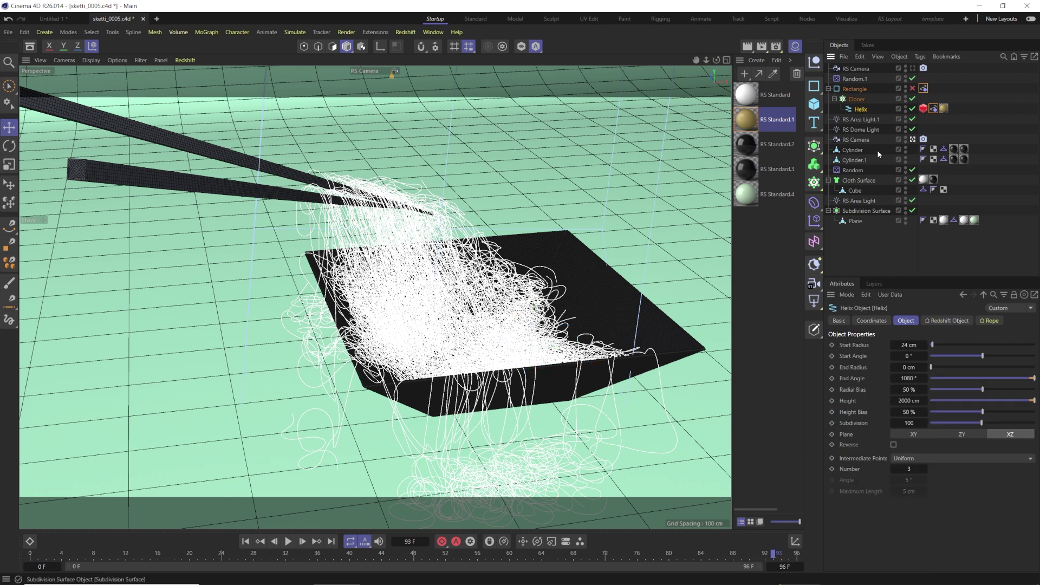
key("Up")
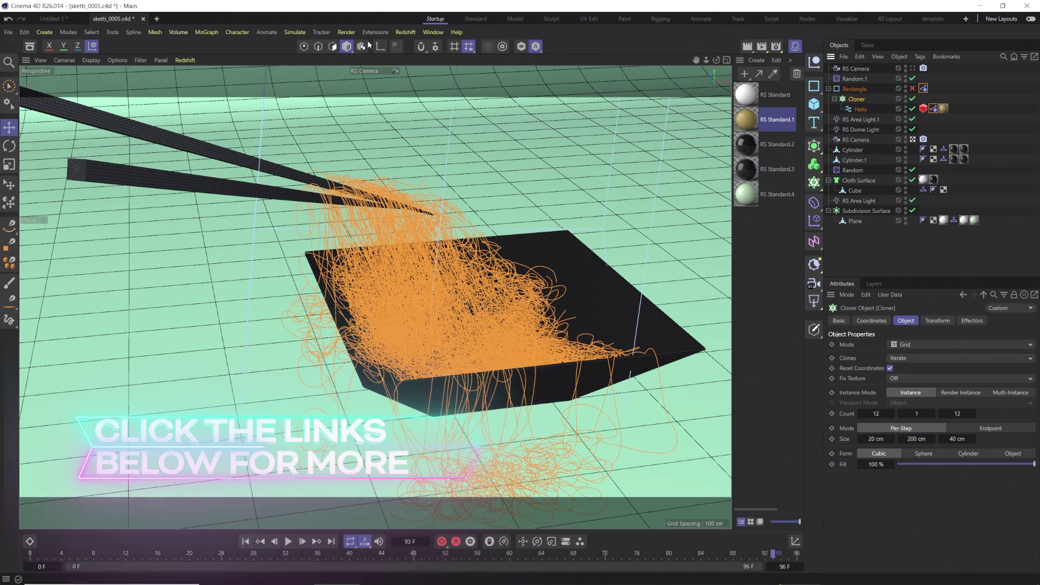
- Open Redshift's RenderView to render the noodles in the black bowl
left_click(405, 32)
left_click(433, 114)
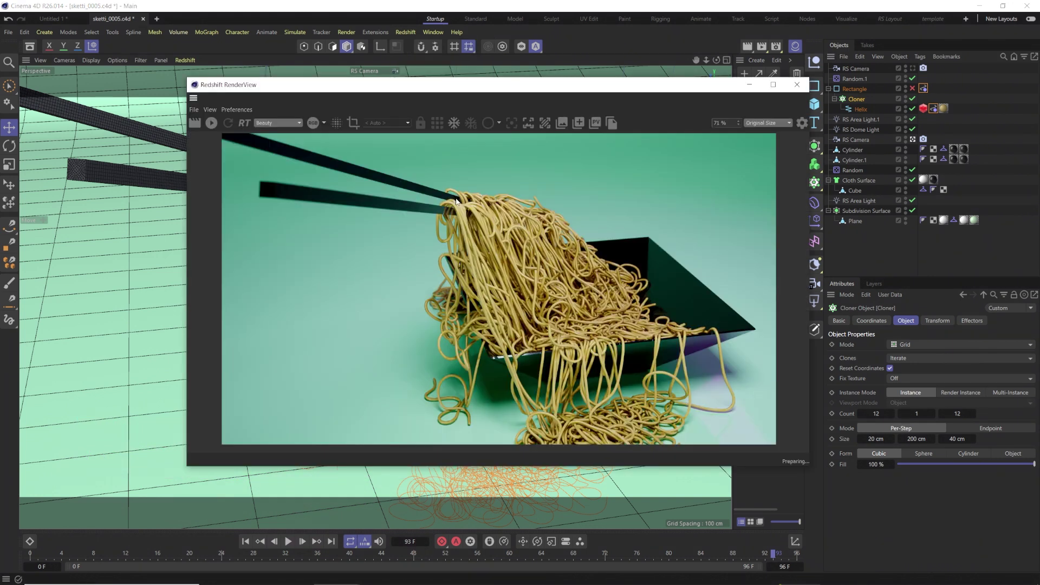